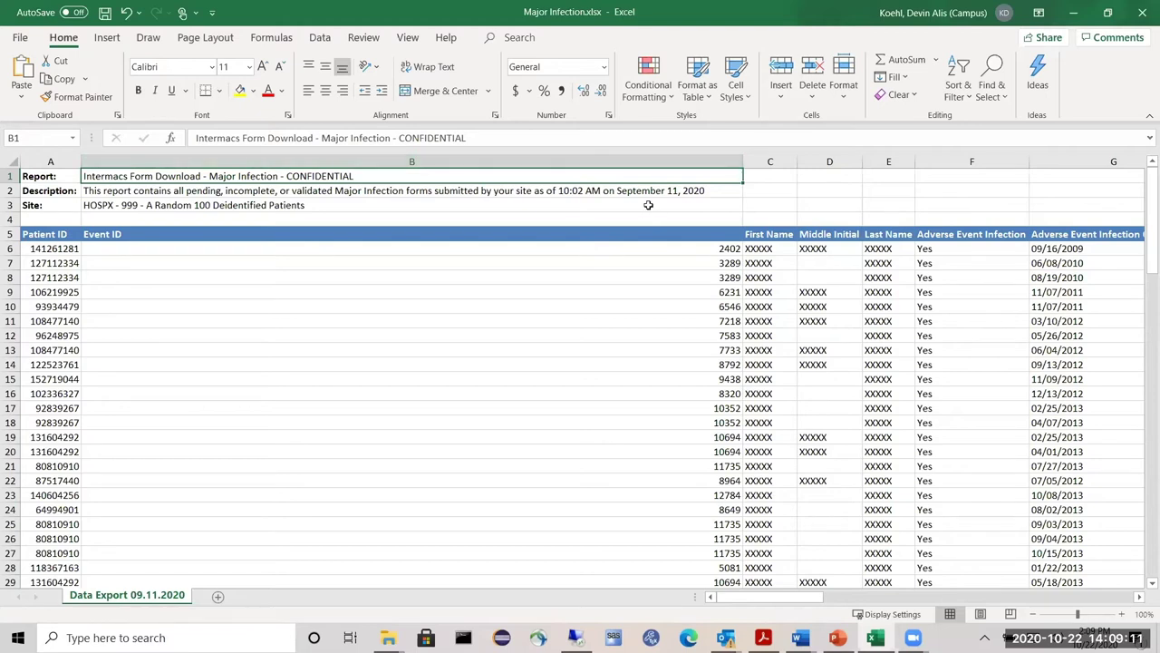
Review the report's site line and Patient ID header, then look through the adverse event columns across to the last ones.
left_click(111, 203)
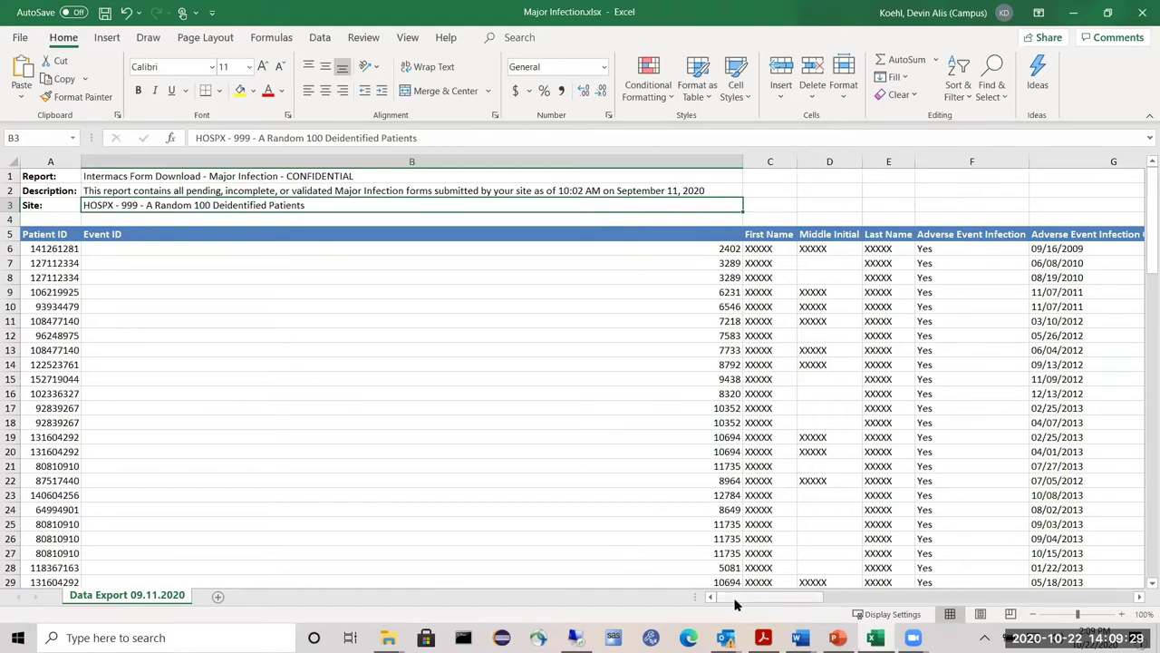
left_click(52, 234)
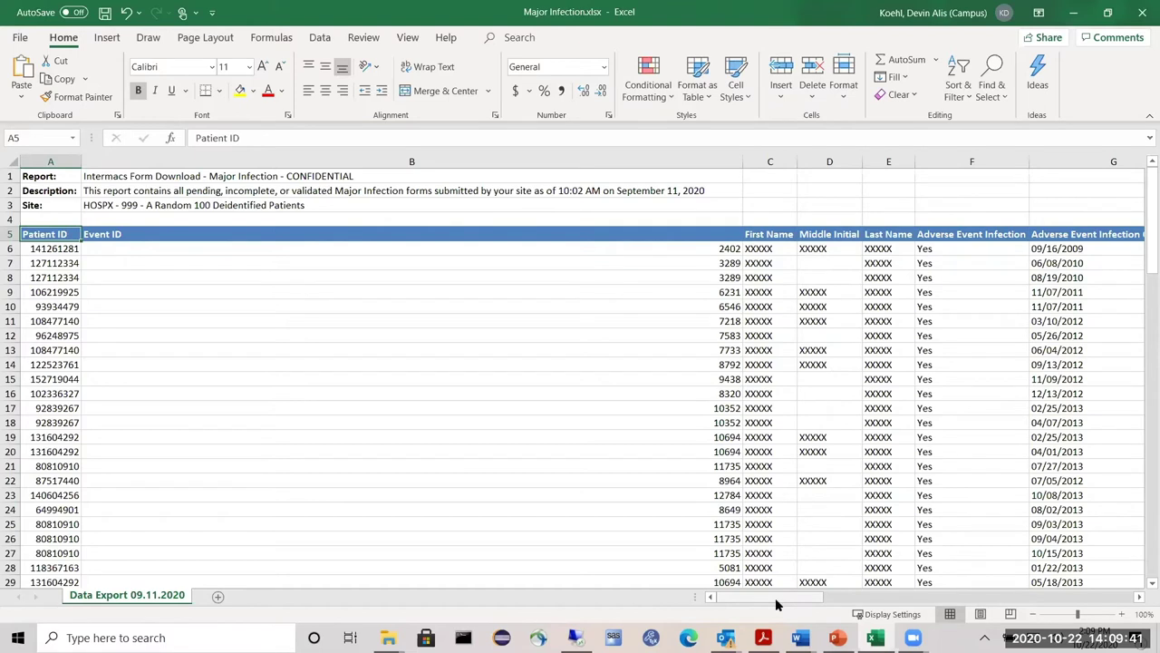
left_click_drag(771, 603, 807, 598)
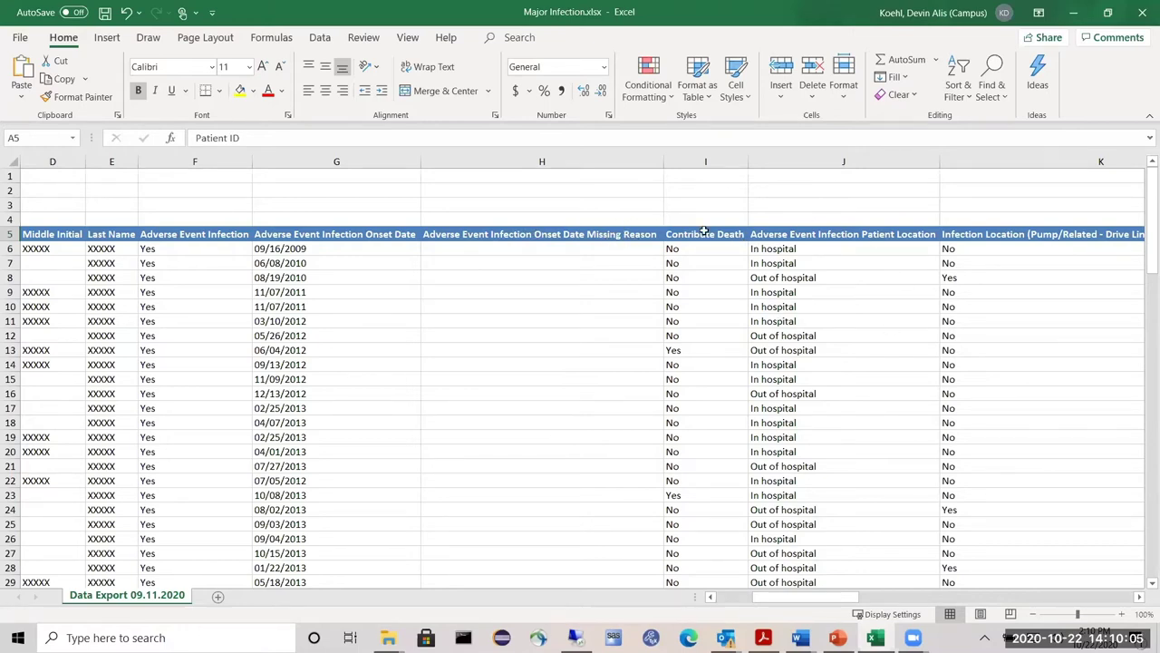
left_click_drag(820, 599, 1086, 585)
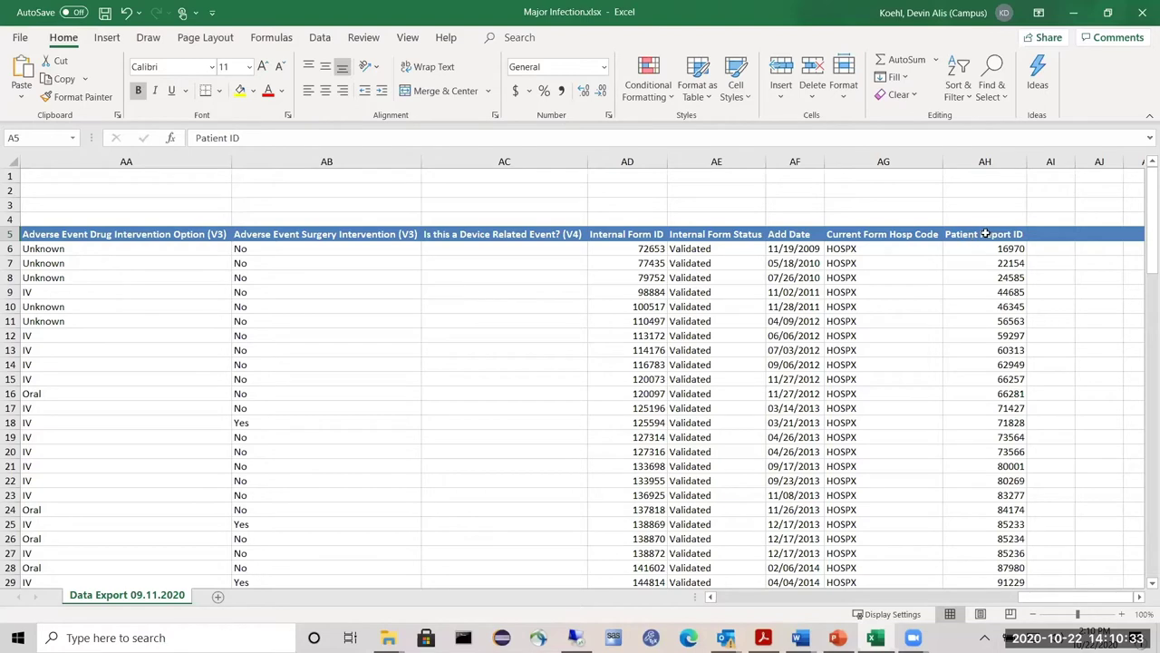
Examine the Internal Form Status, Add Date, Current Form Hosp Code and Patient Report ID columns at the end of the table.
left_click(685, 250)
left_click(684, 233)
left_click(685, 250)
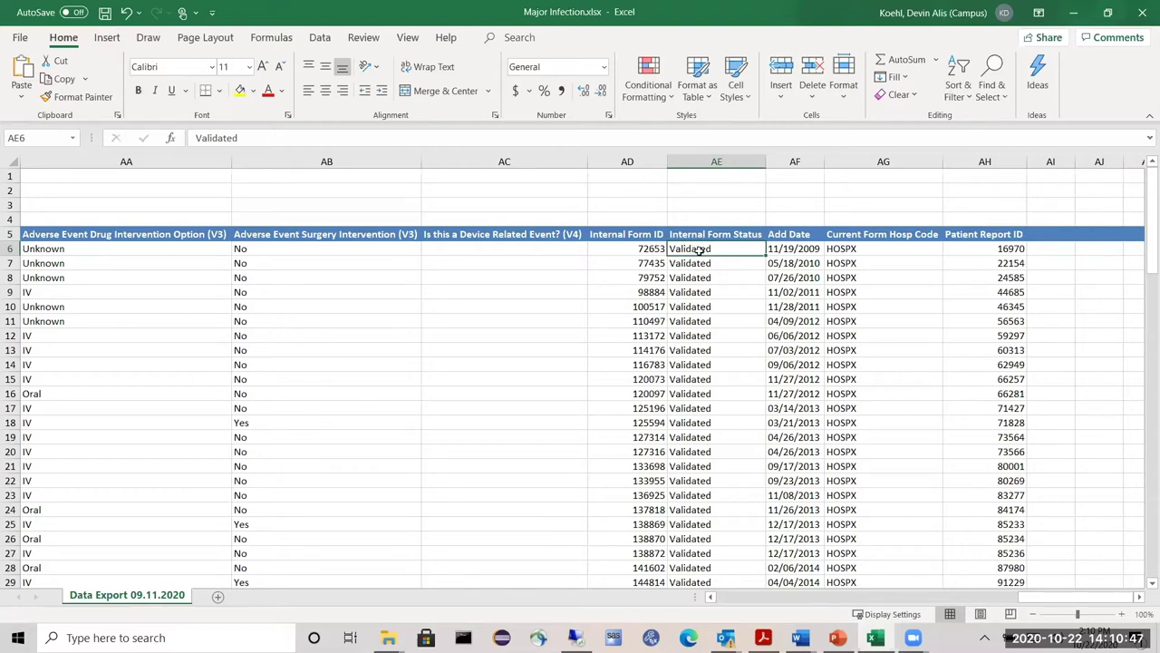
left_click_drag(1150, 214, 1142, 177)
left_click(775, 234)
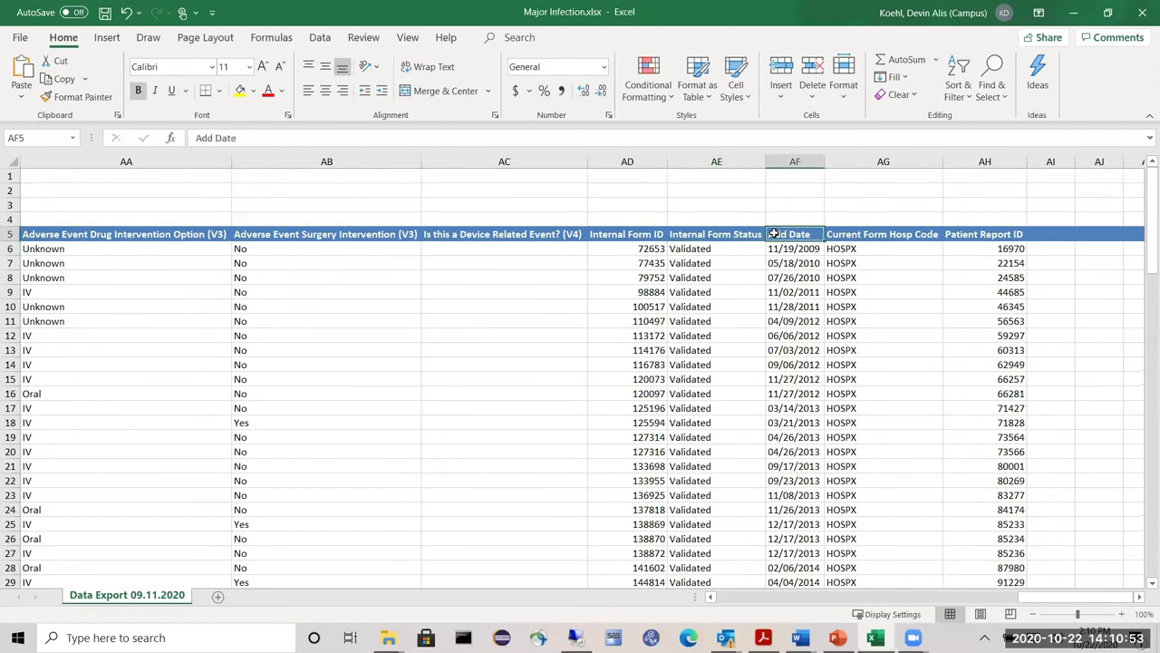
left_click(855, 238)
left_click(854, 249)
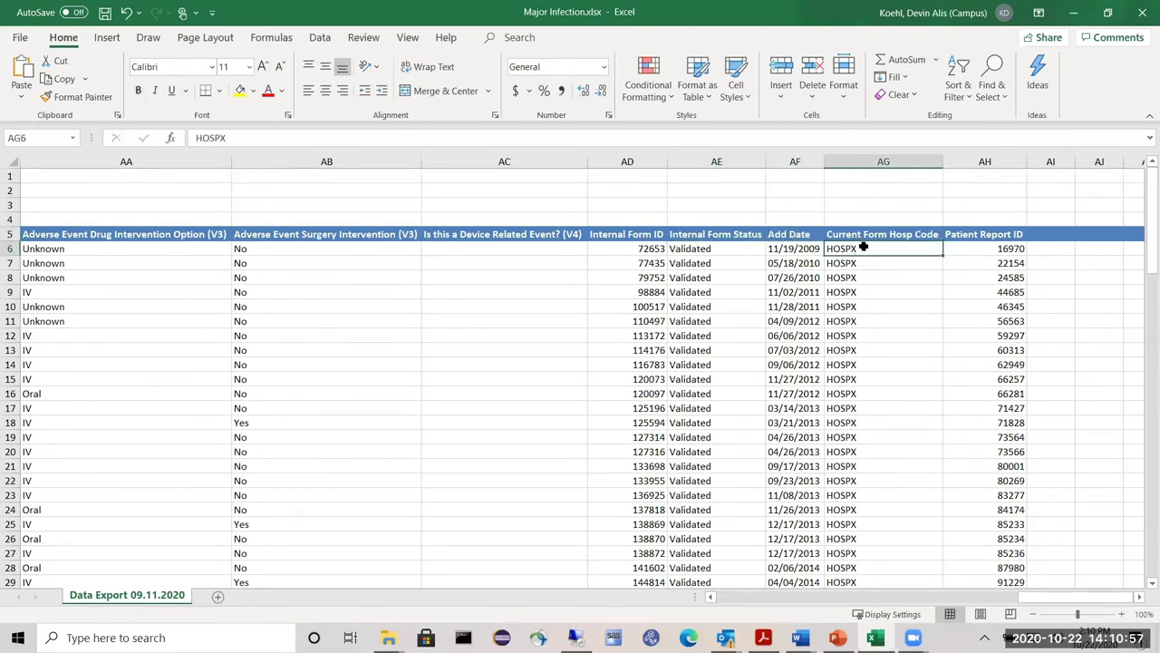
left_click(864, 235)
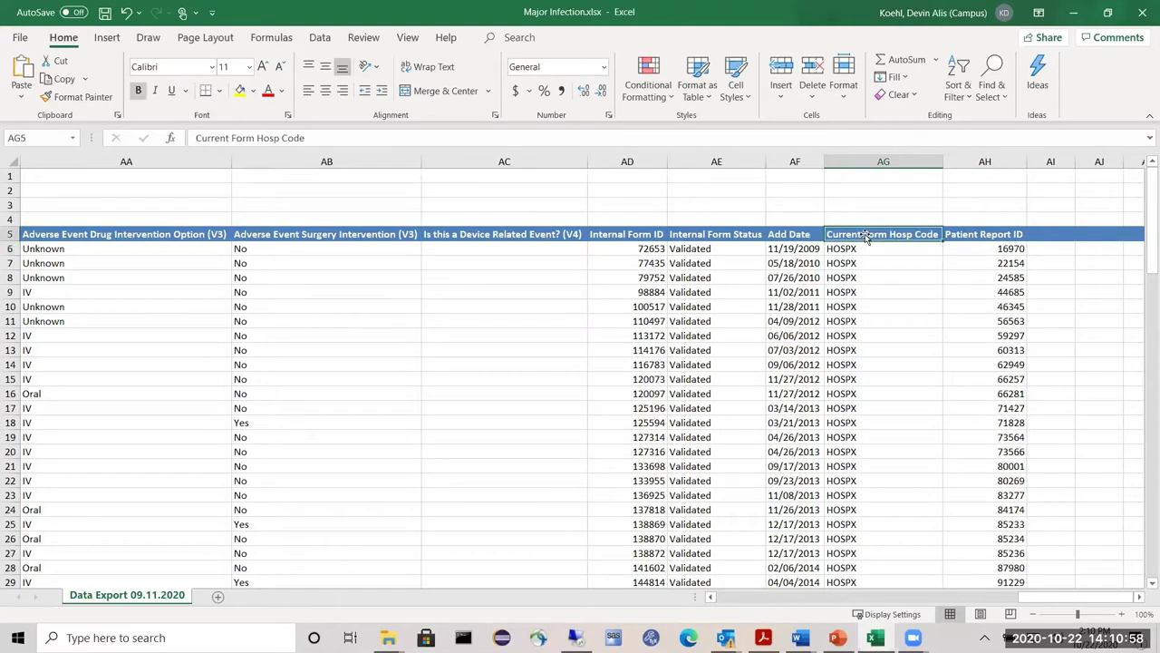
left_click(845, 250)
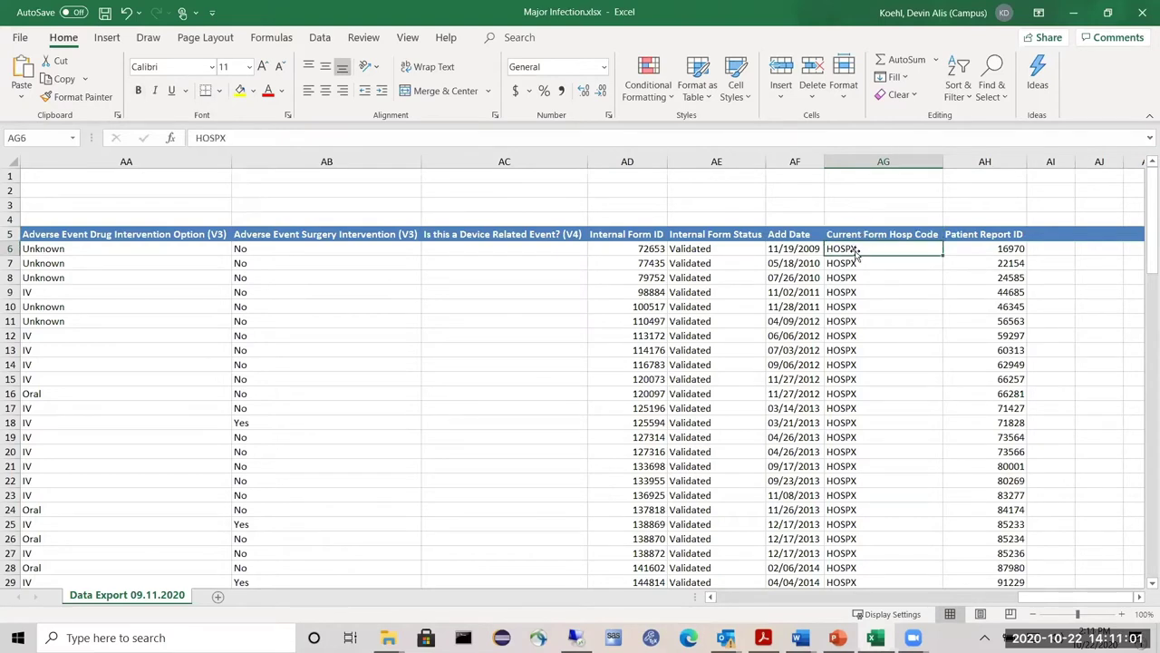
left_click(970, 235)
left_click(1008, 248)
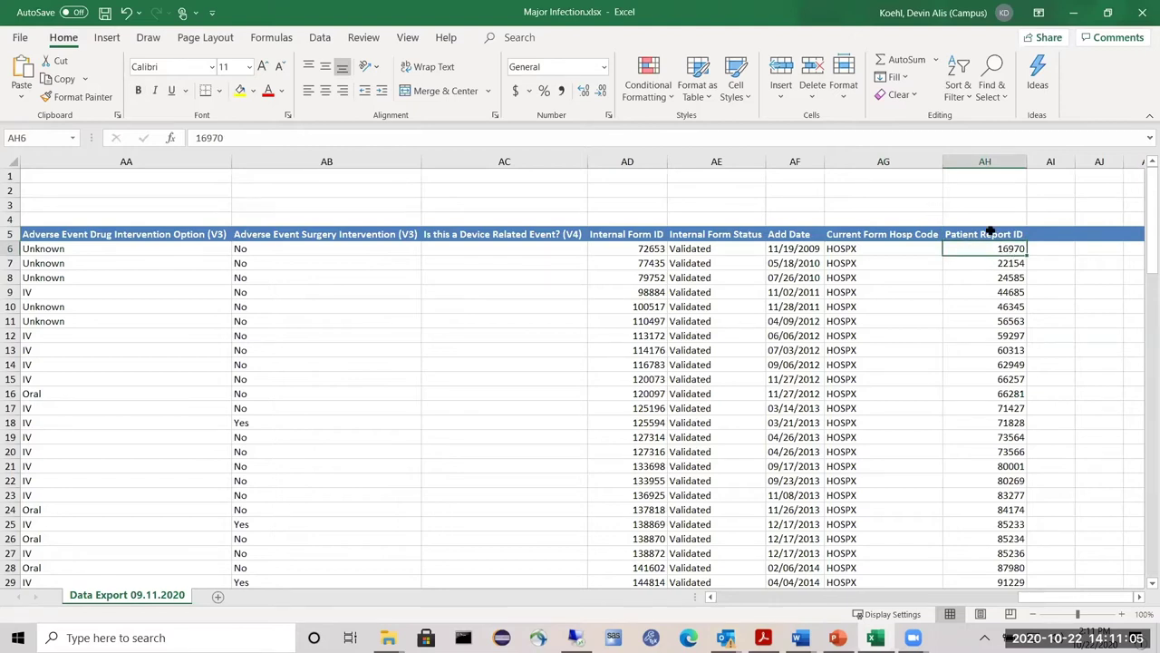
left_click_drag(1047, 603, 724, 610)
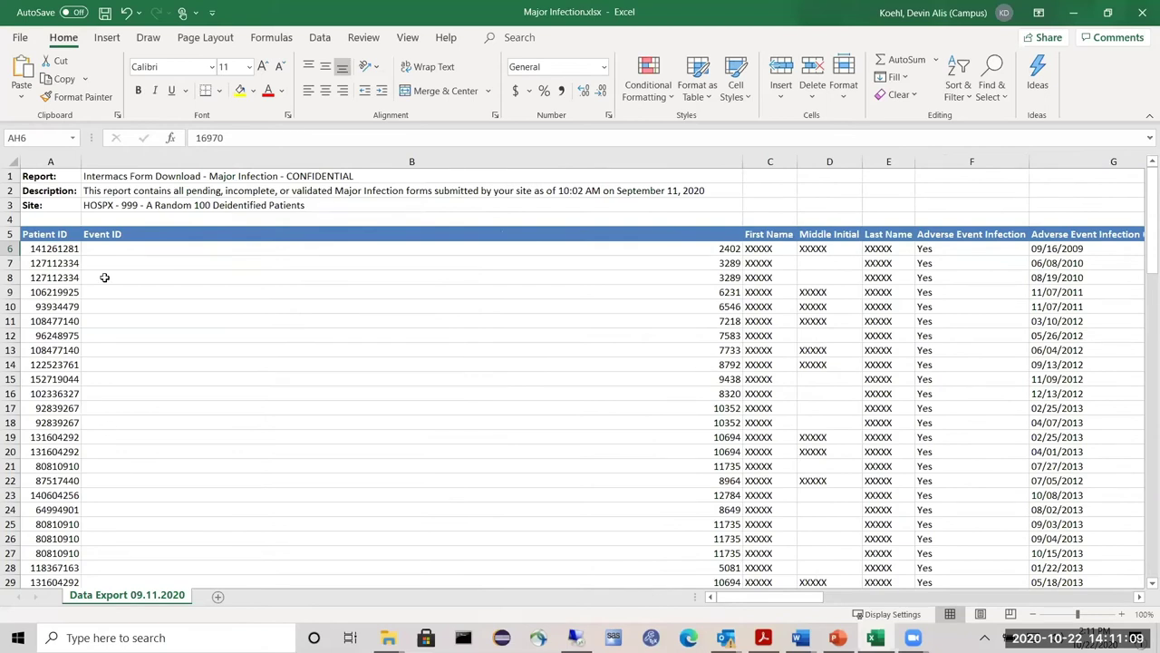
Turn on filtering for the header row of the data table, starting from the Patient ID header.
left_click(55, 234)
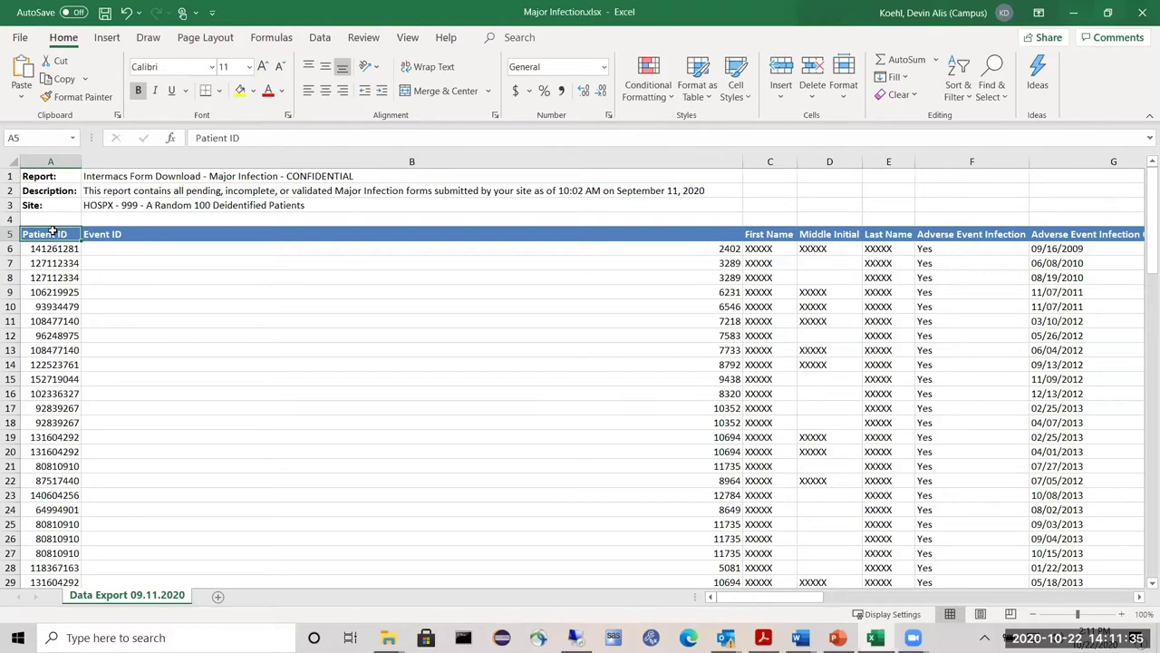
left_click(319, 38)
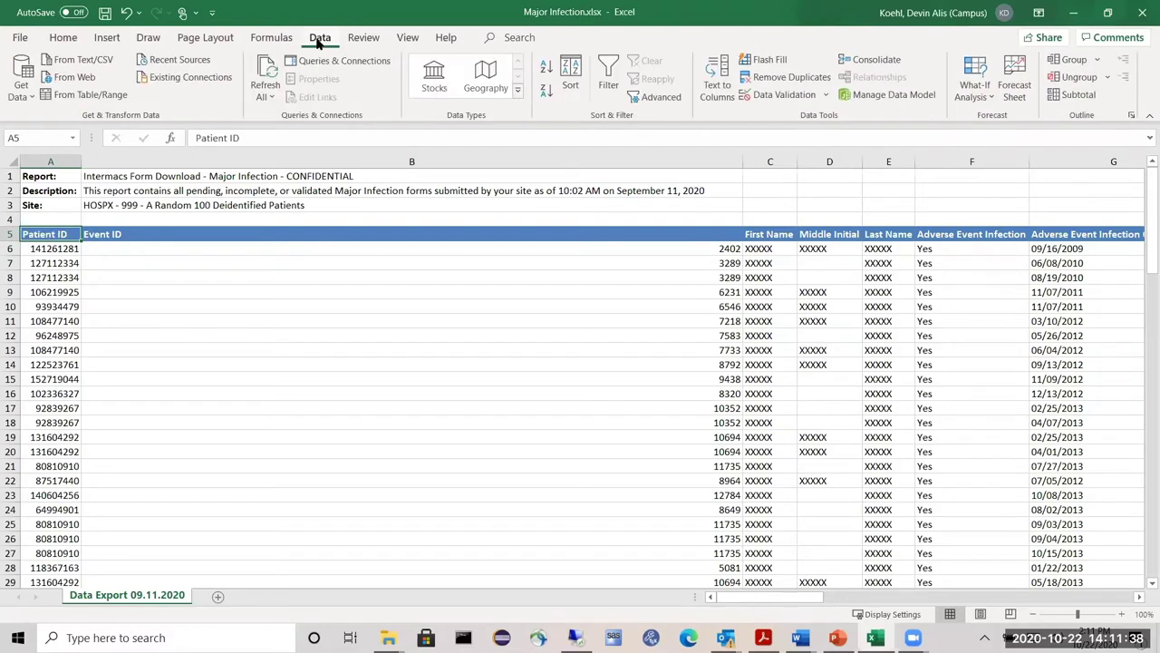
left_click(608, 86)
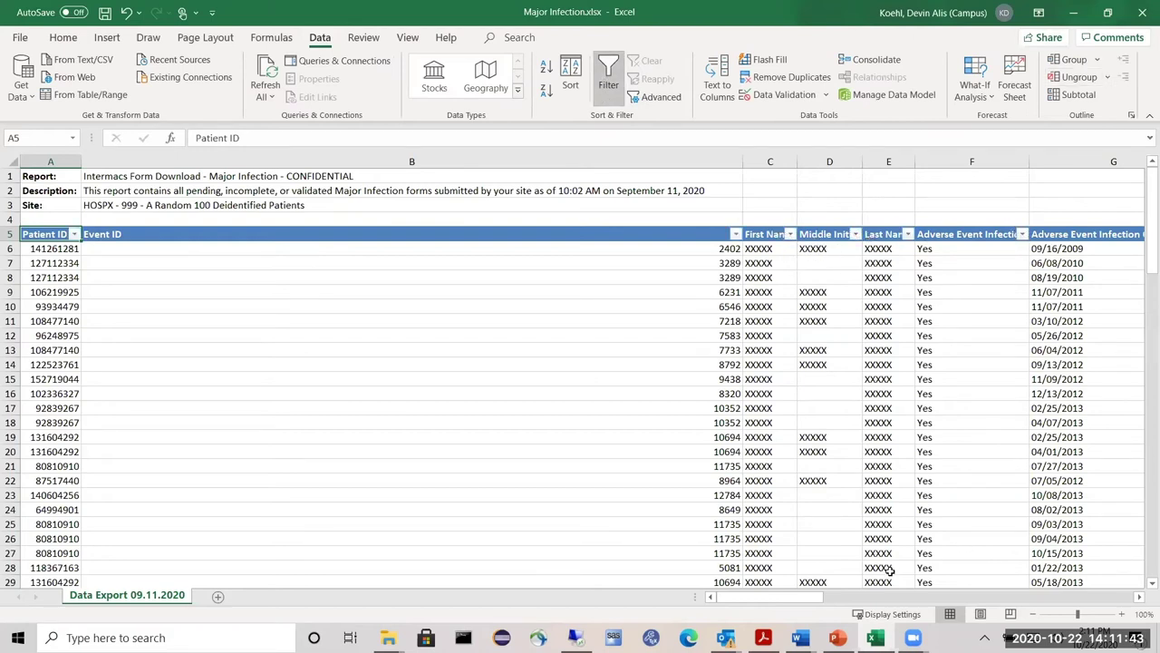
Filter the Adverse Event Infection Patient Location column to show only In hospital records.
left_click_drag(786, 597, 820, 598)
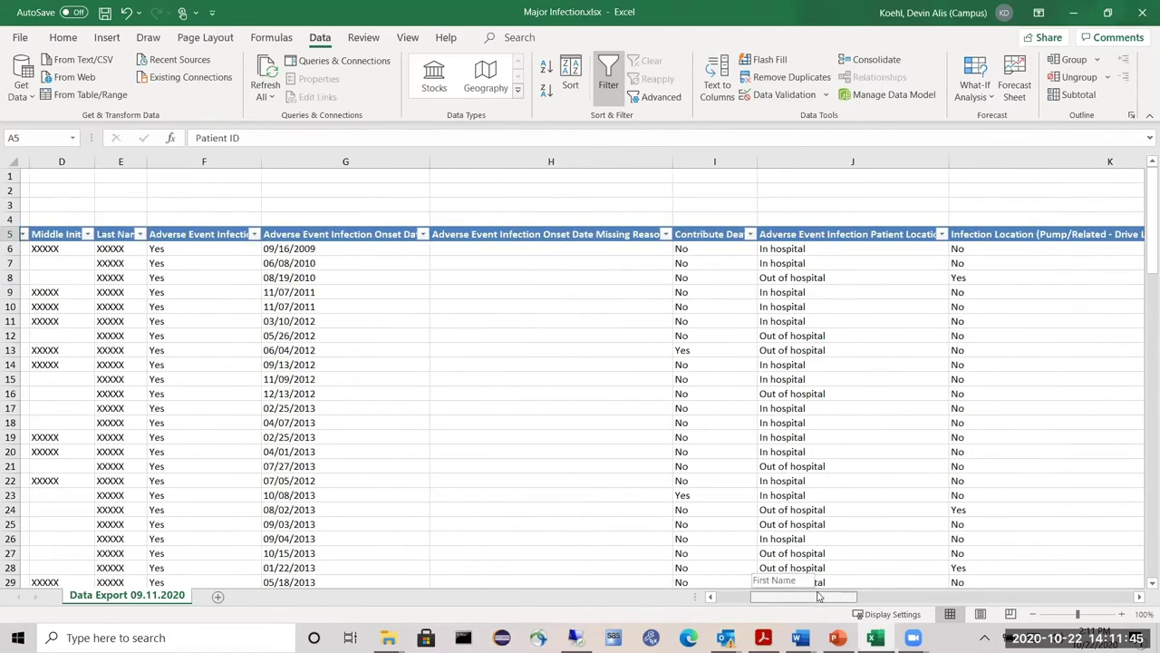
left_click(933, 234)
left_click(778, 391)
left_click(778, 405)
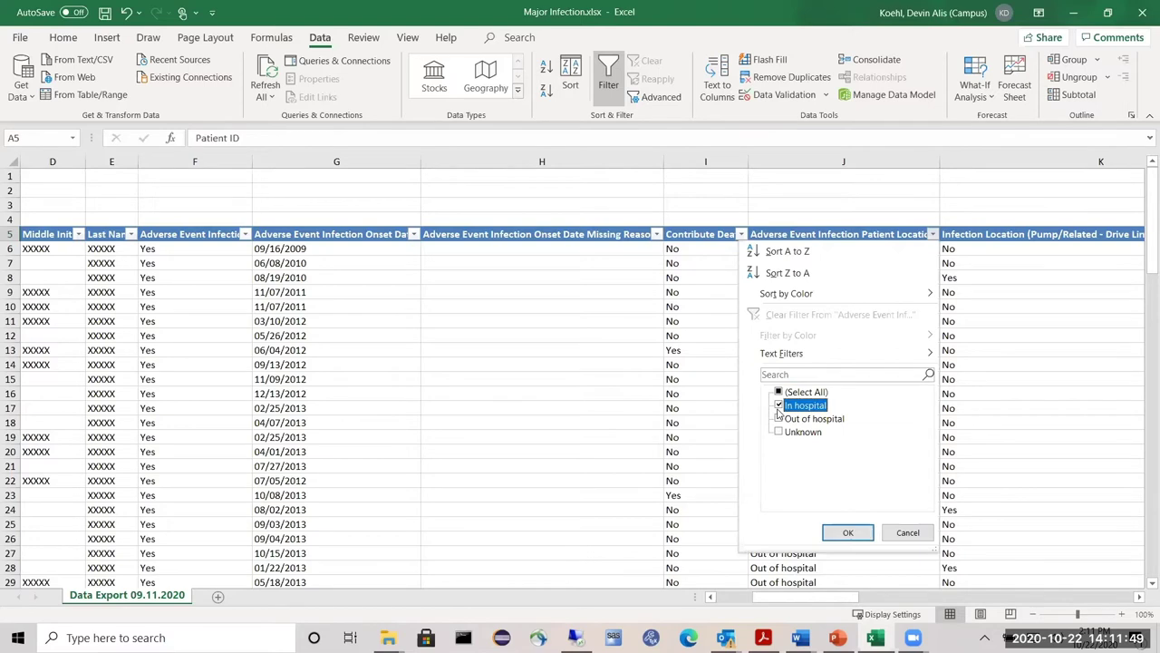
left_click(846, 532)
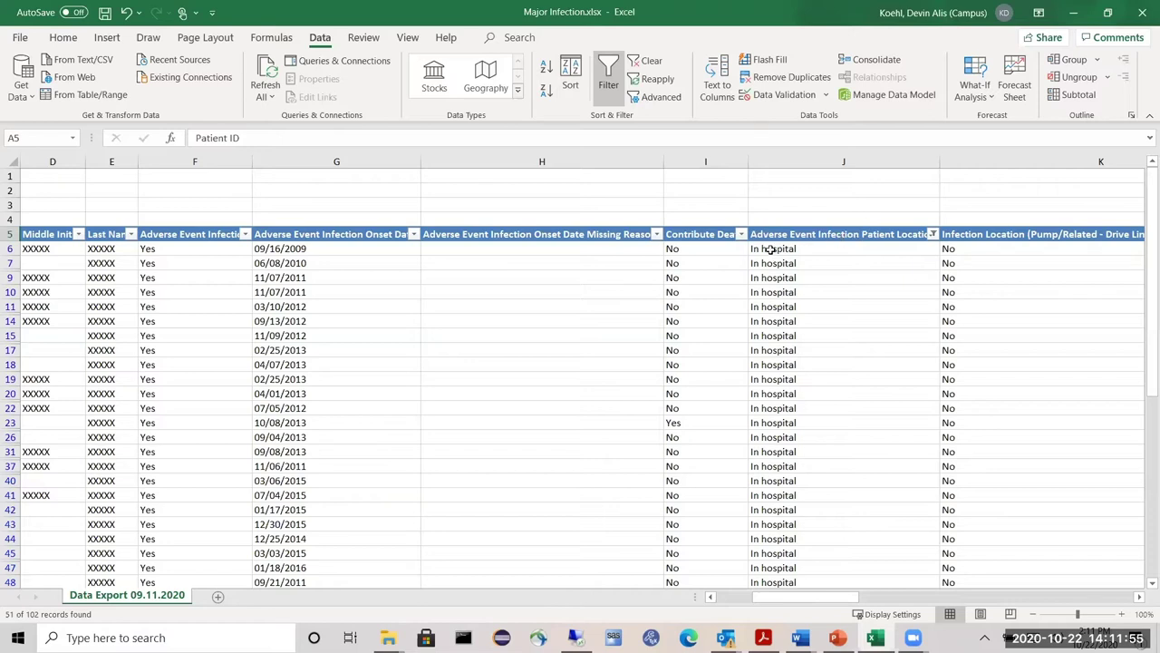
Reselect all values in the Adverse Event Infection Patient Location filter to remove the restriction.
left_click(932, 235)
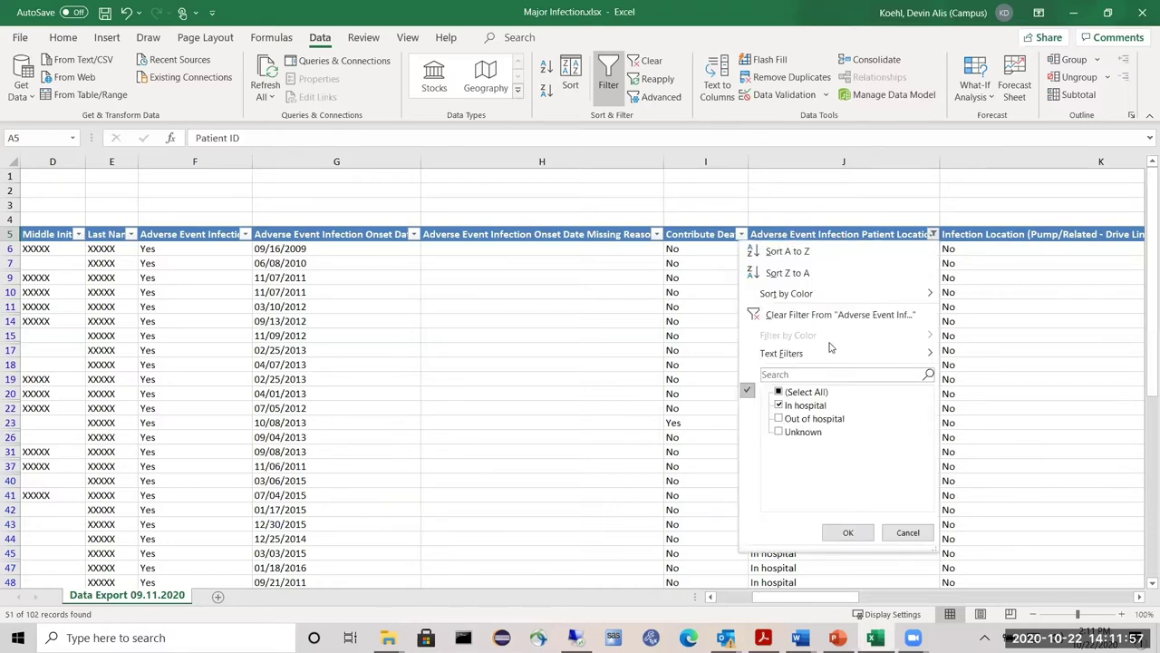
left_click(779, 394)
left_click(839, 533)
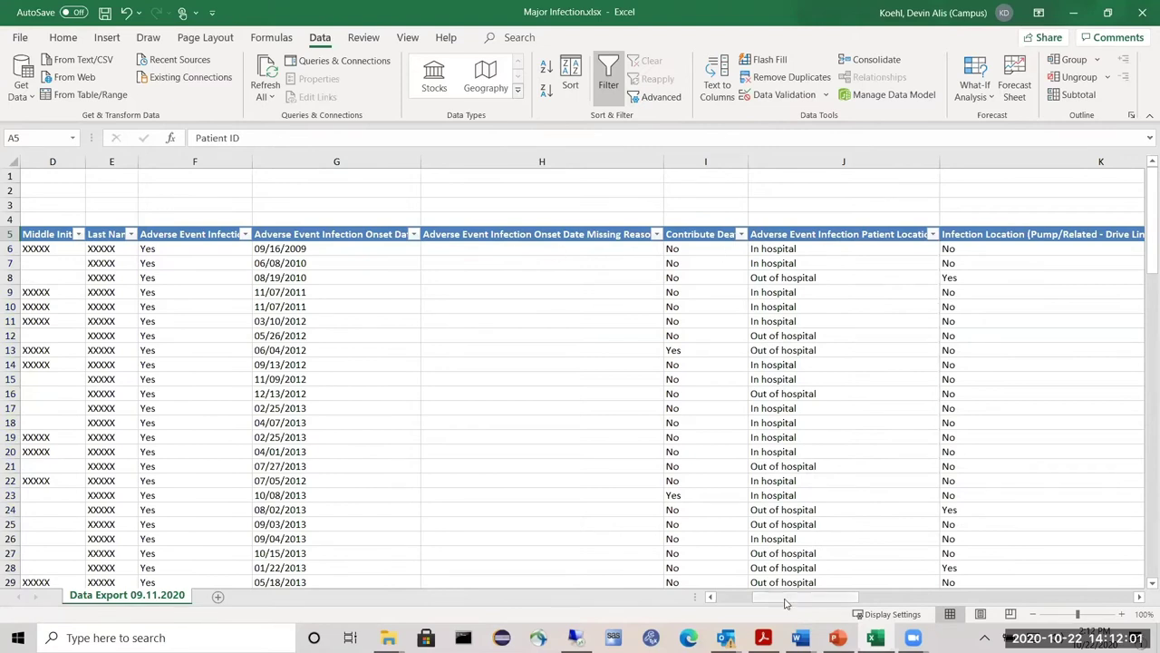
Insert a blank column directly before the Adverse Event Infection Onset Date column.
left_click_drag(785, 602, 764, 600)
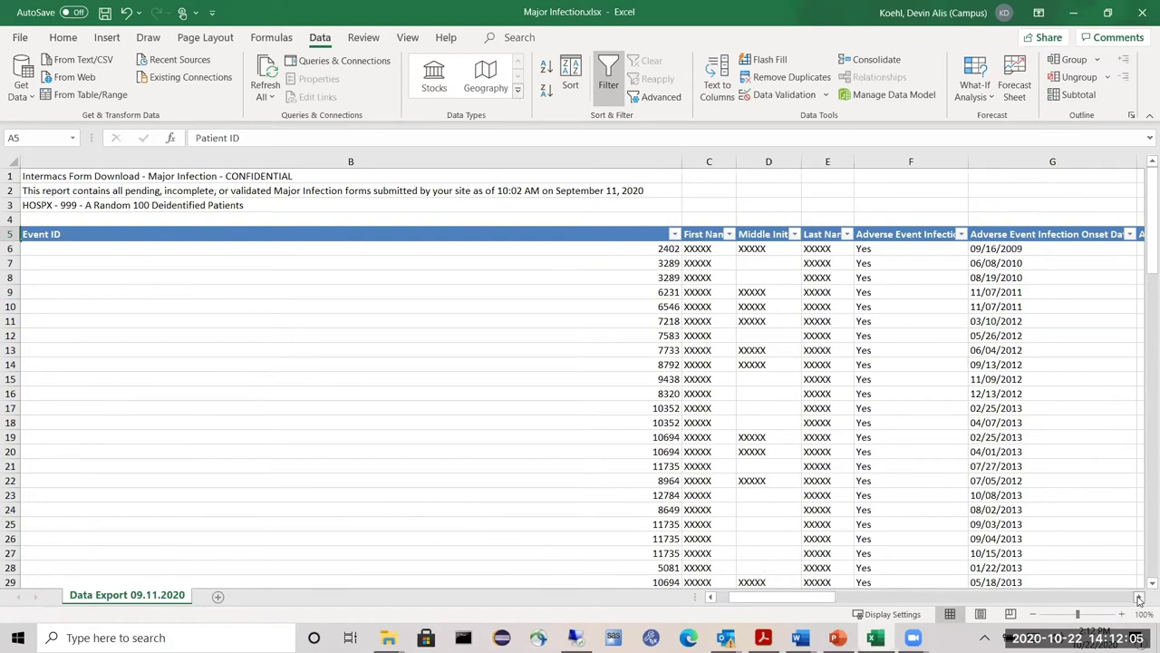
scroll(634, 408, "right", 10)
left_click(331, 231)
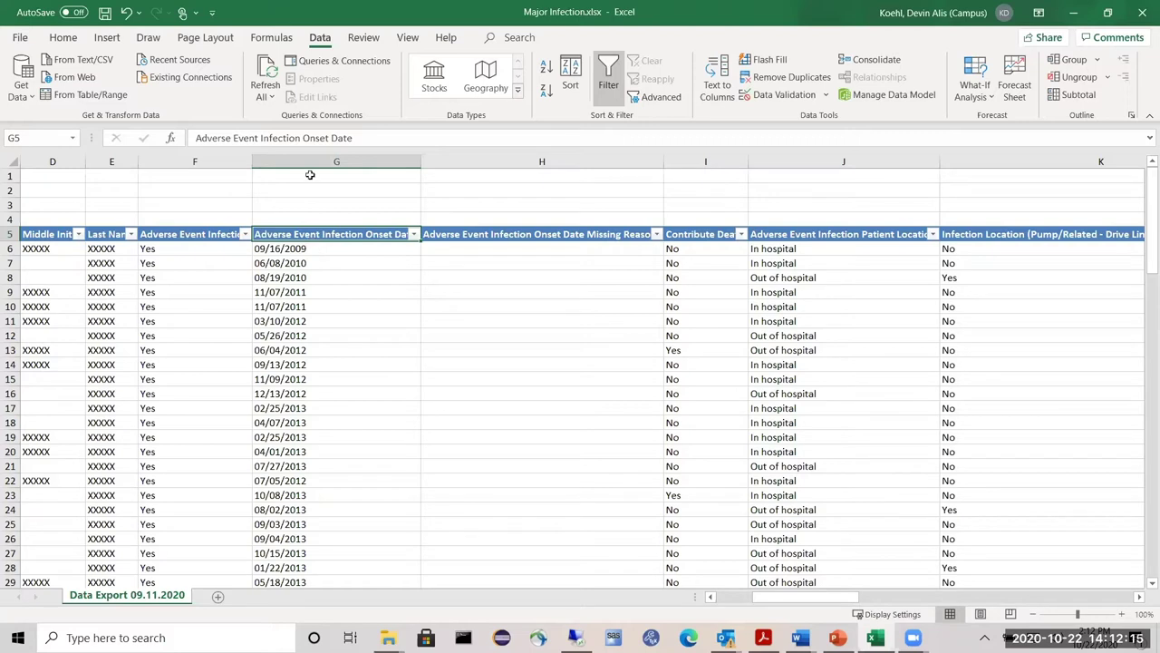
left_click(335, 162)
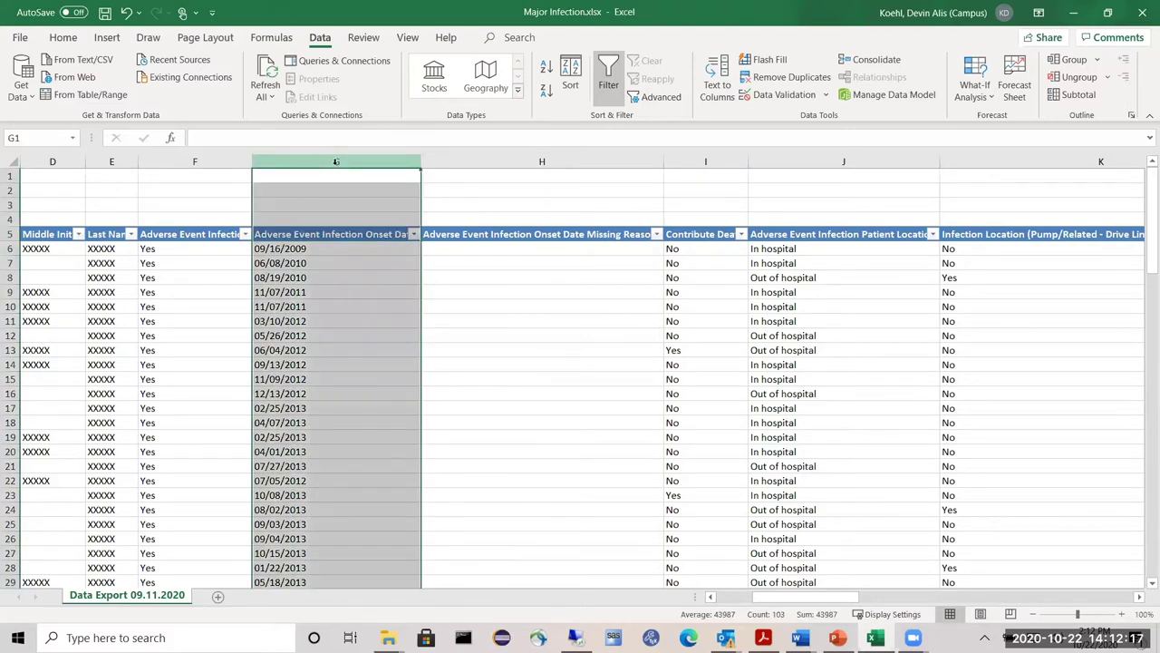
right_click(335, 162)
left_click(372, 292)
Enter Infection Year as the header of the new column in cell G5.
left_click(314, 231)
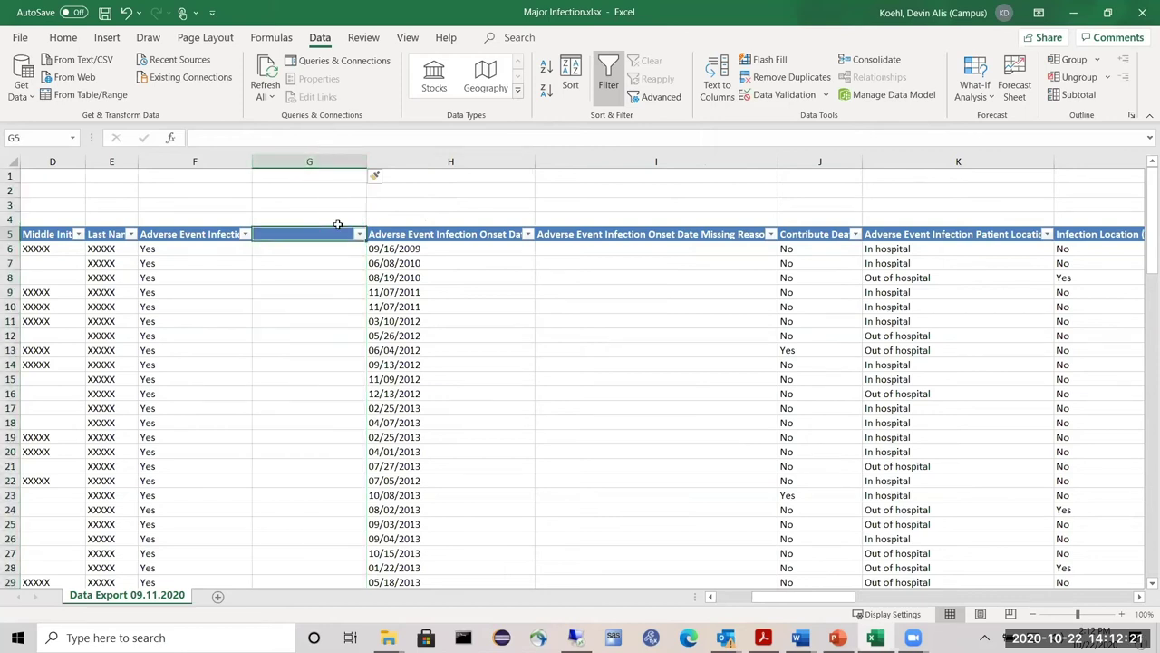
type("Infection Year")
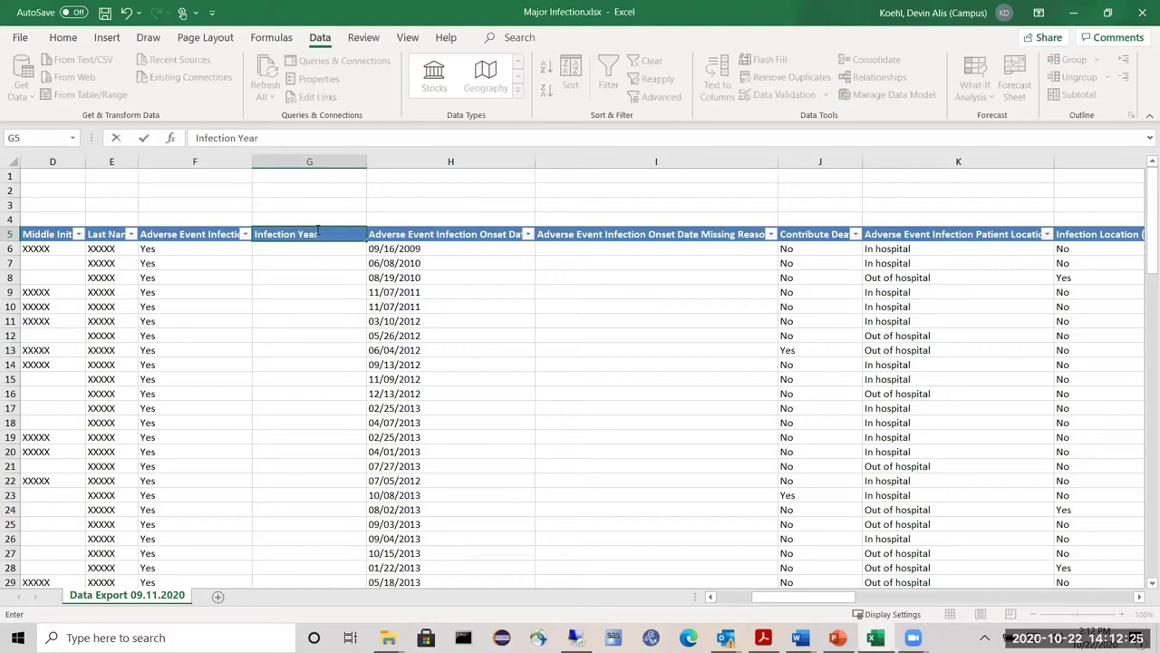
key("Return")
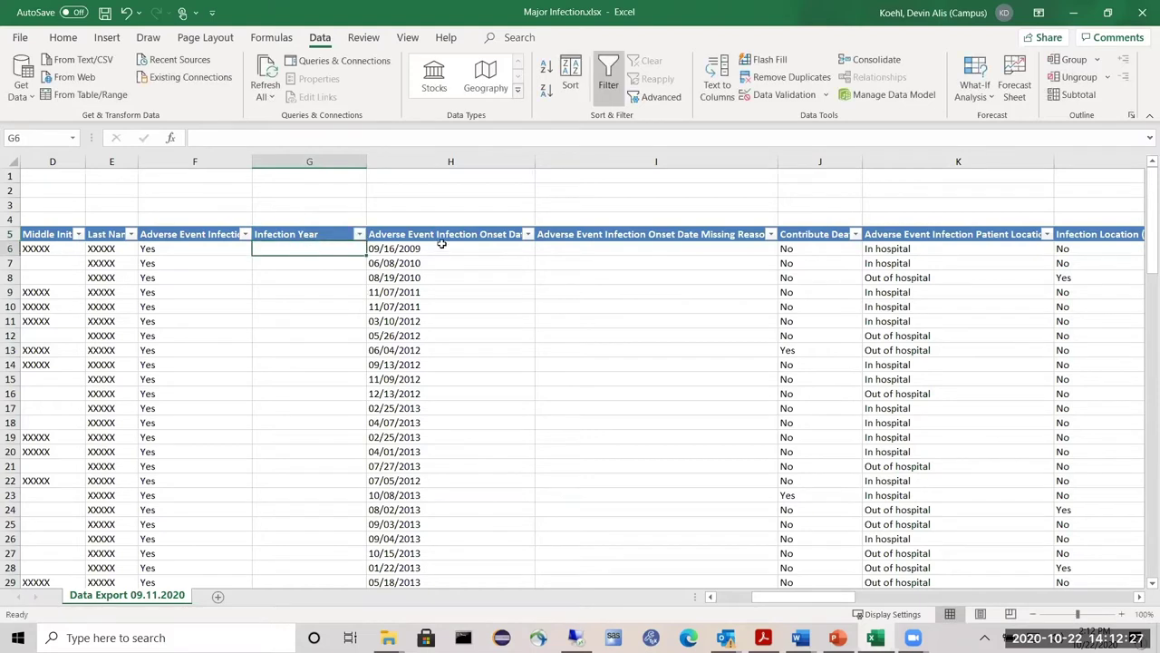
Enter the formula =YEAR(H6) in cell G6 to extract the year from the infection onset date.
type("=YEAR(")
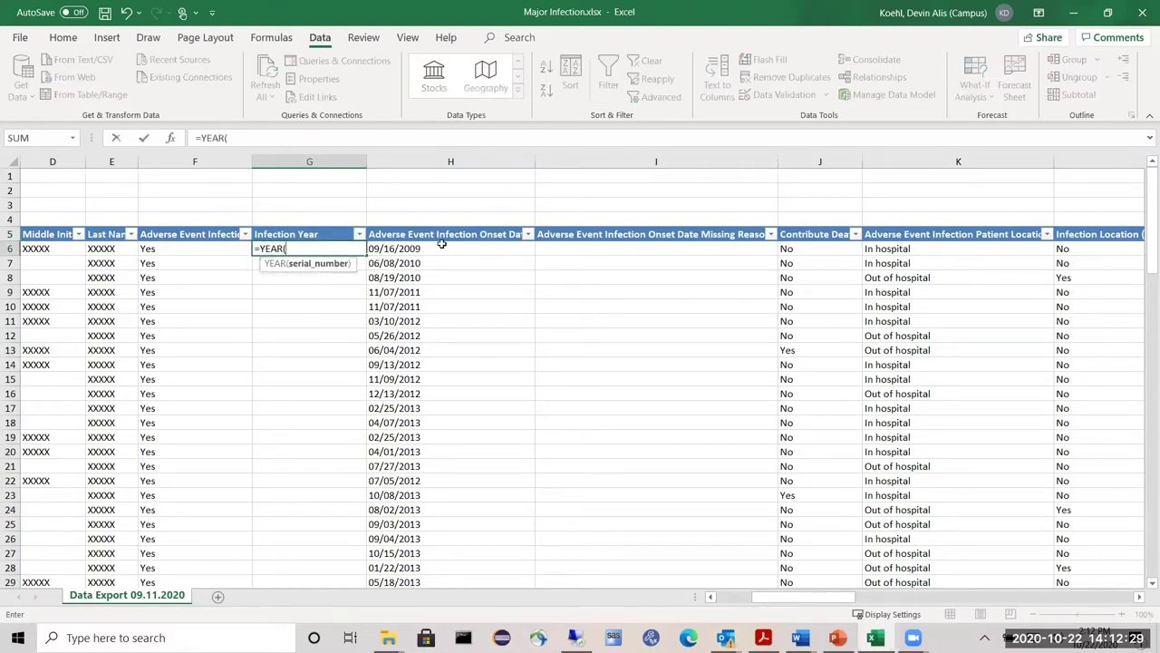
left_click(384, 248)
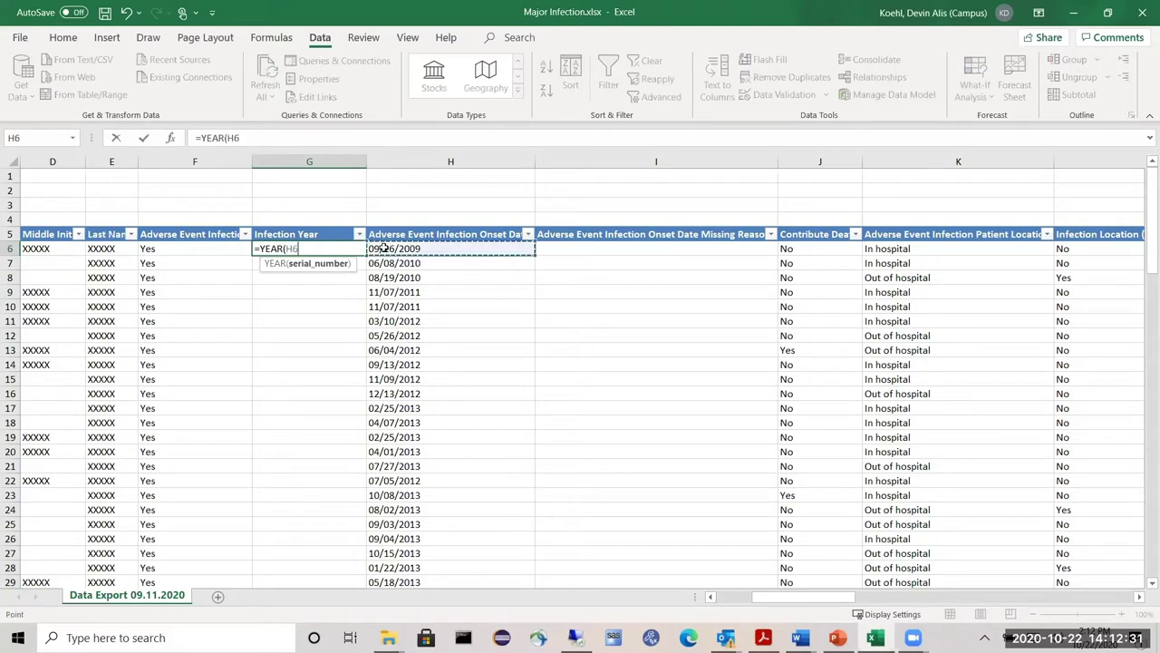
left_click(259, 138)
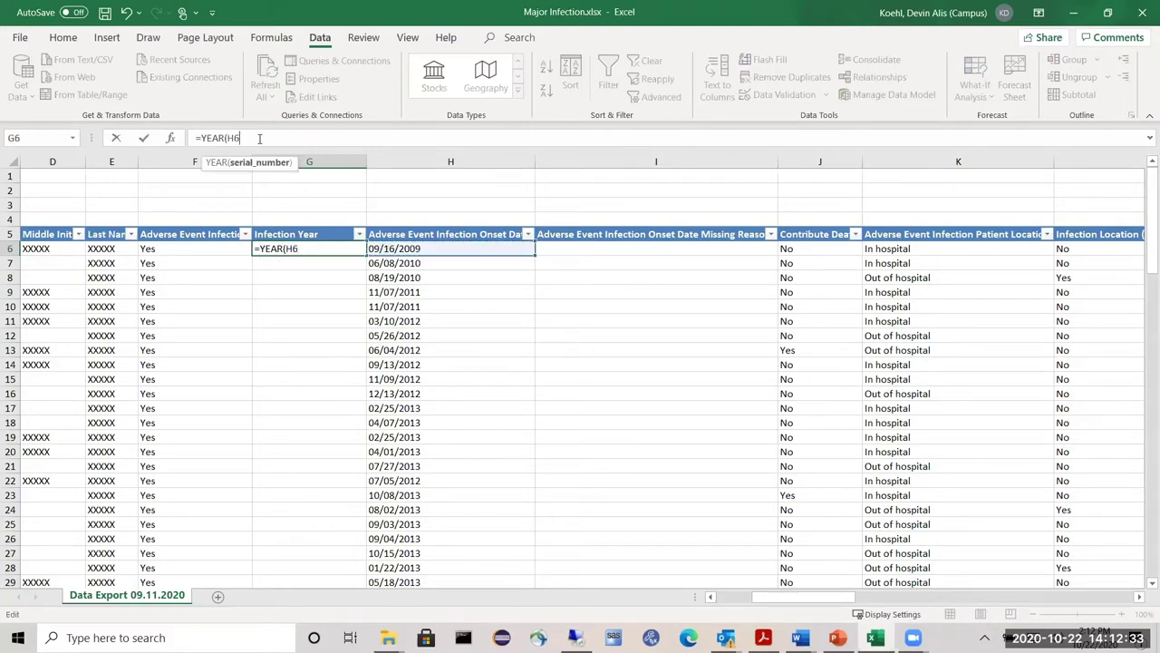
type(")")
key("Return")
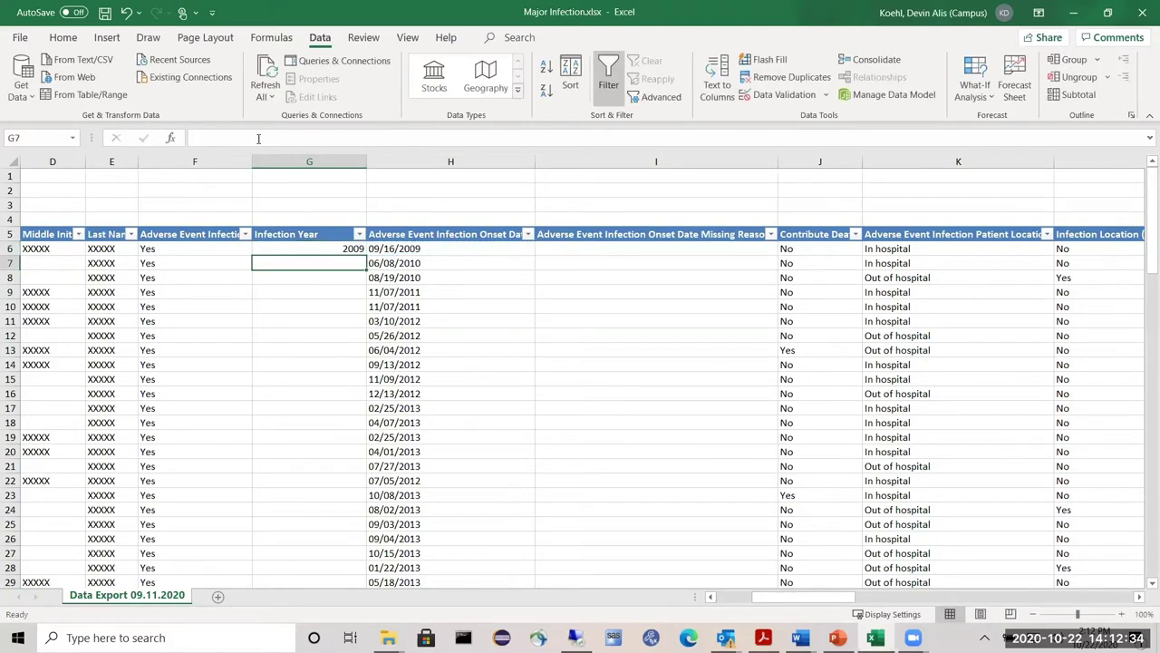
Fill the year formula from G6 down the Infection Year column to the last record in row 107.
left_click(341, 252)
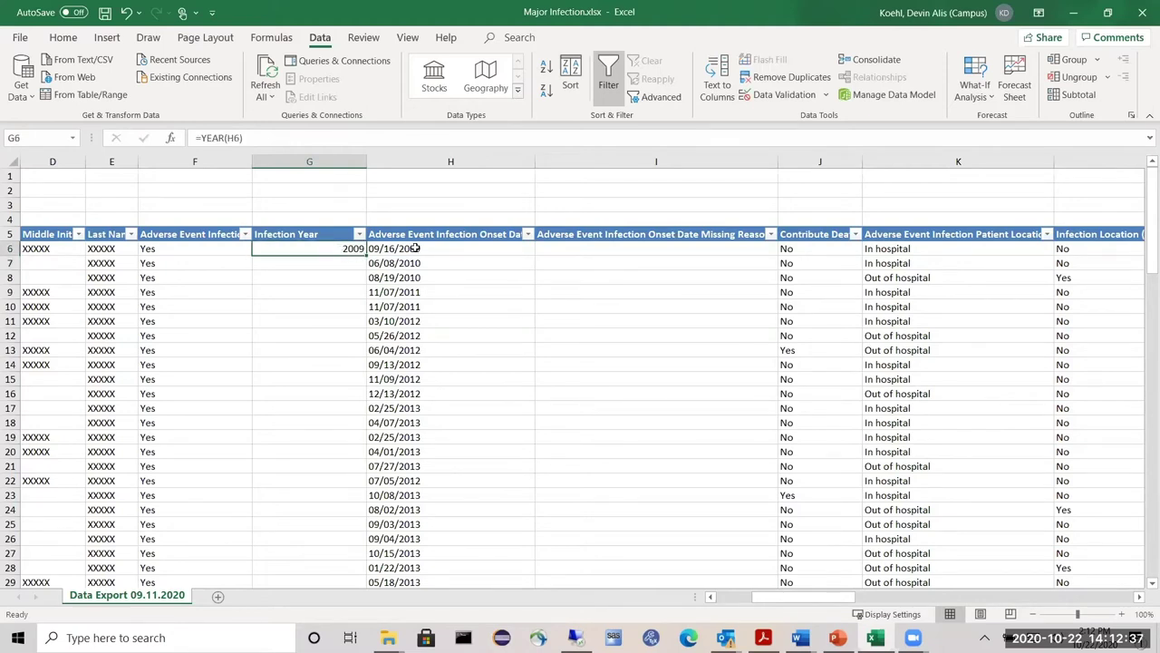
scroll(300, 307, "down", 1)
left_click_drag(366, 212, 340, 557)
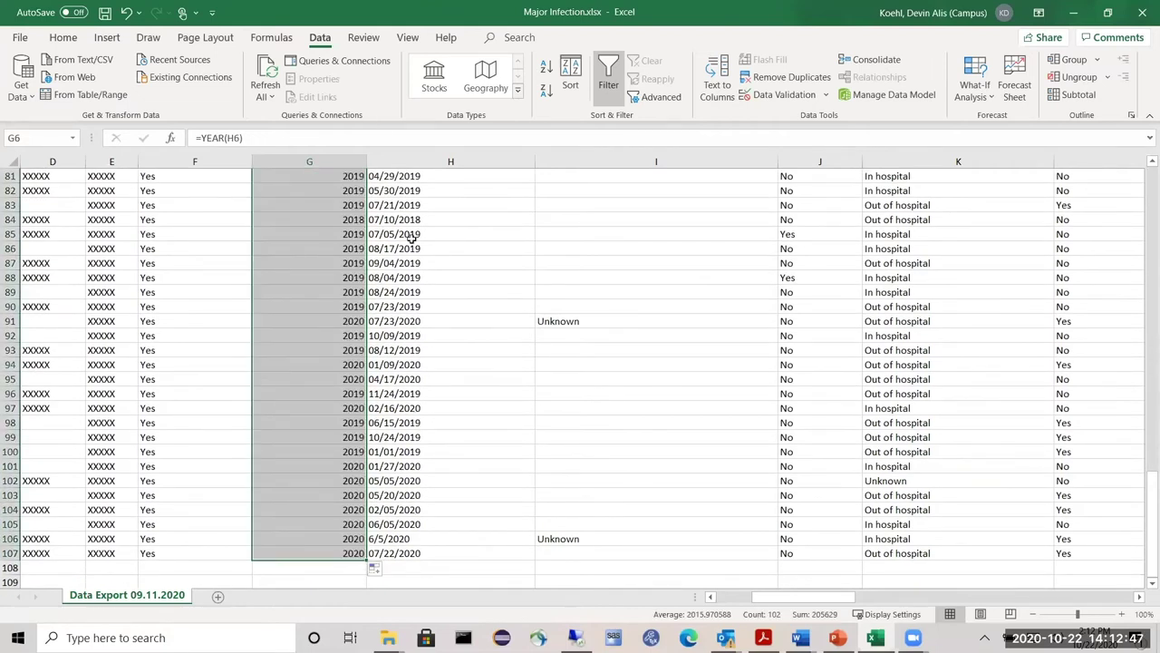
scroll(353, 313, "up", 20)
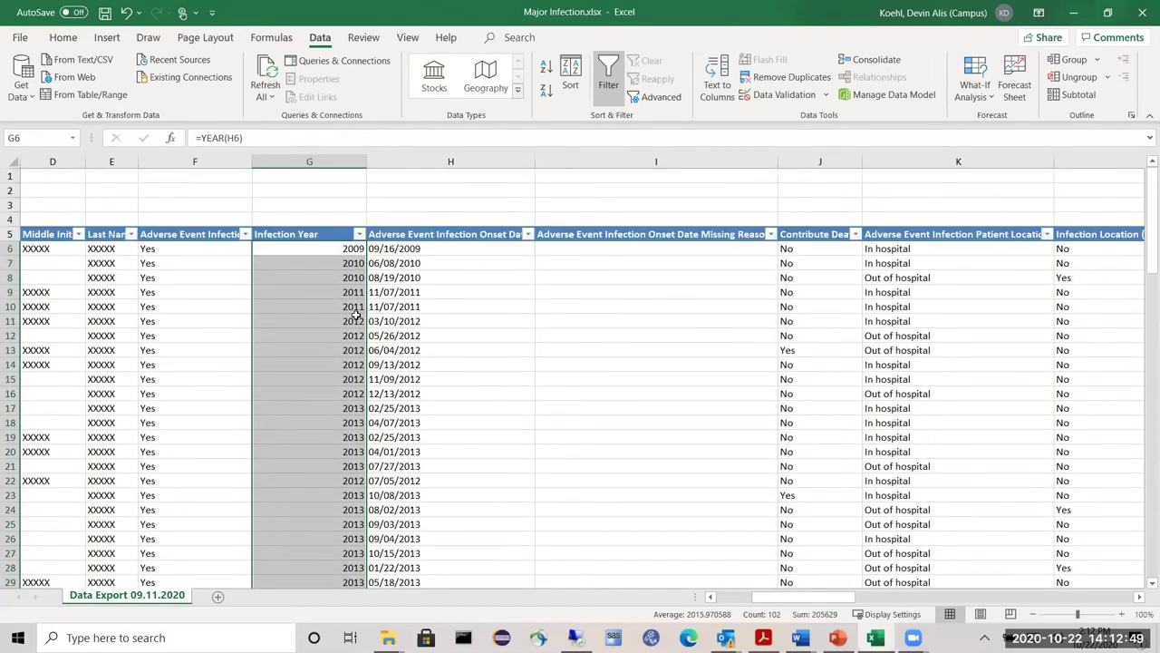
left_click(345, 253)
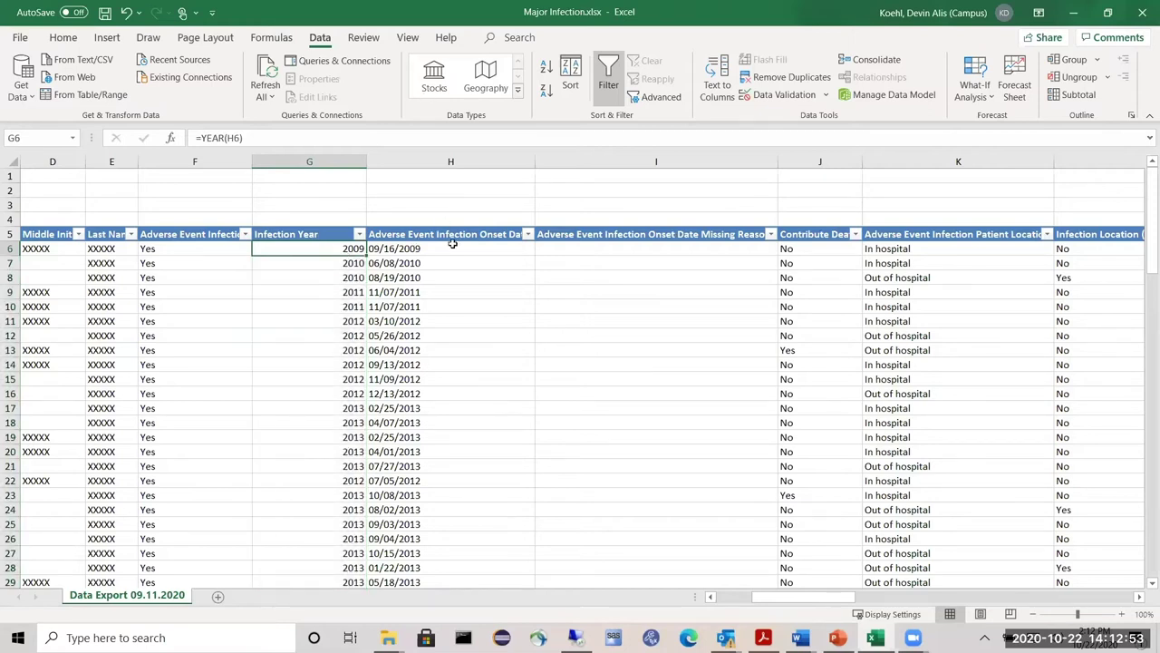
Create a PivotTable on a new worksheet from the Major Infection data range A5:AI107.
left_click_drag(769, 595, 721, 596)
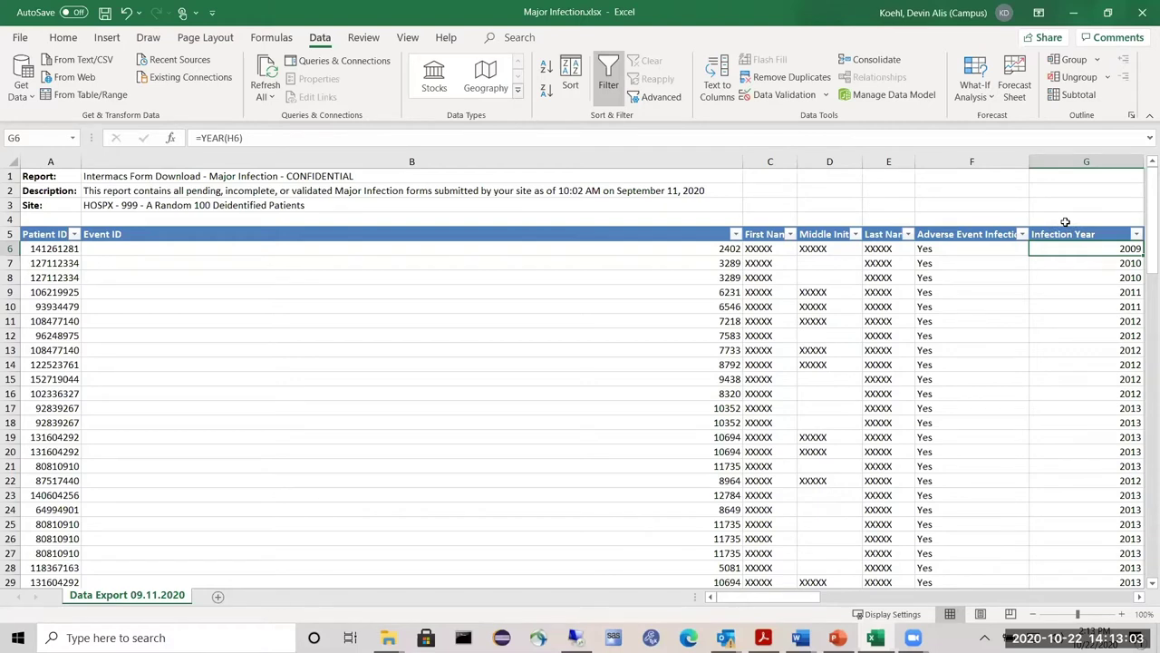
left_click(51, 234)
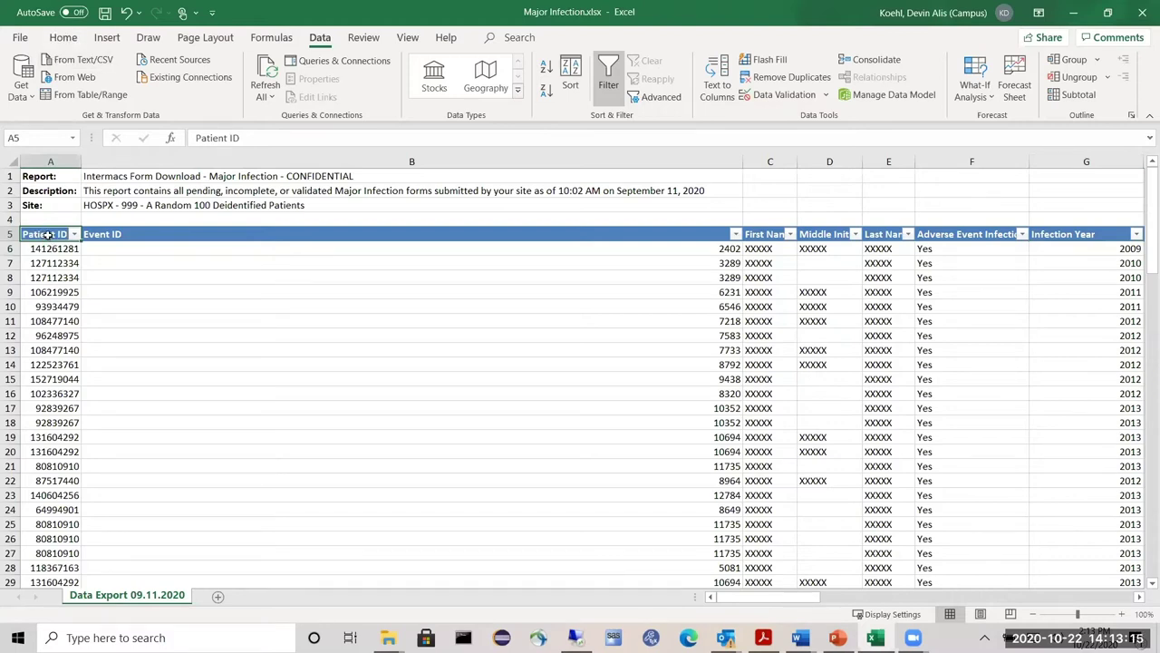
left_click(104, 40)
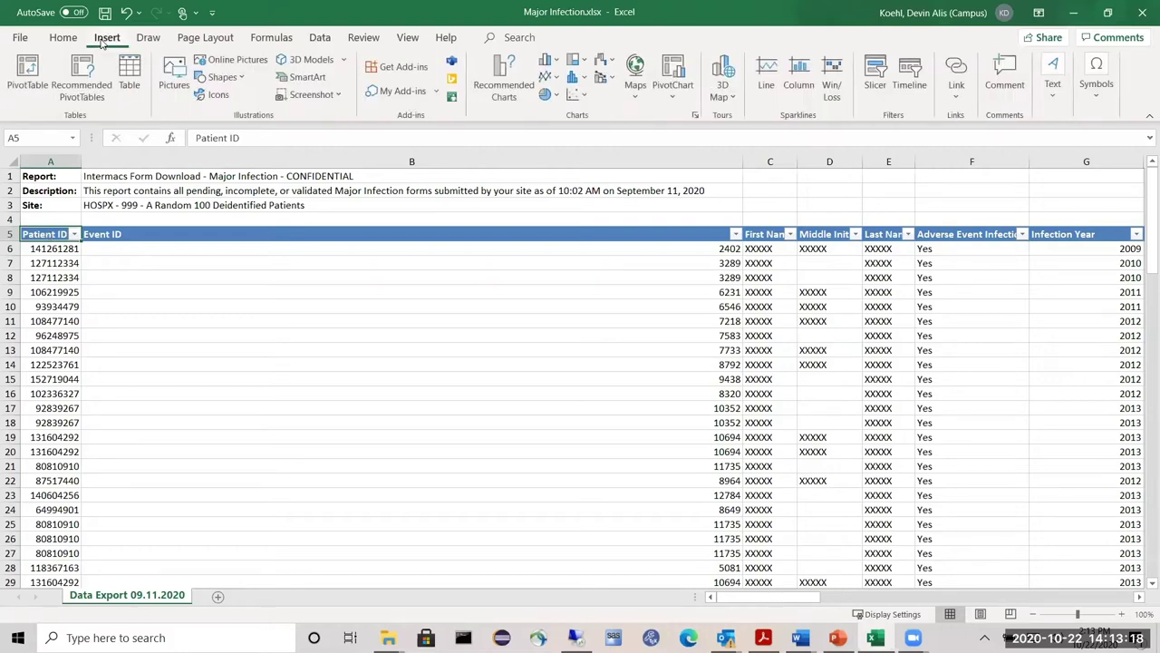
left_click(27, 72)
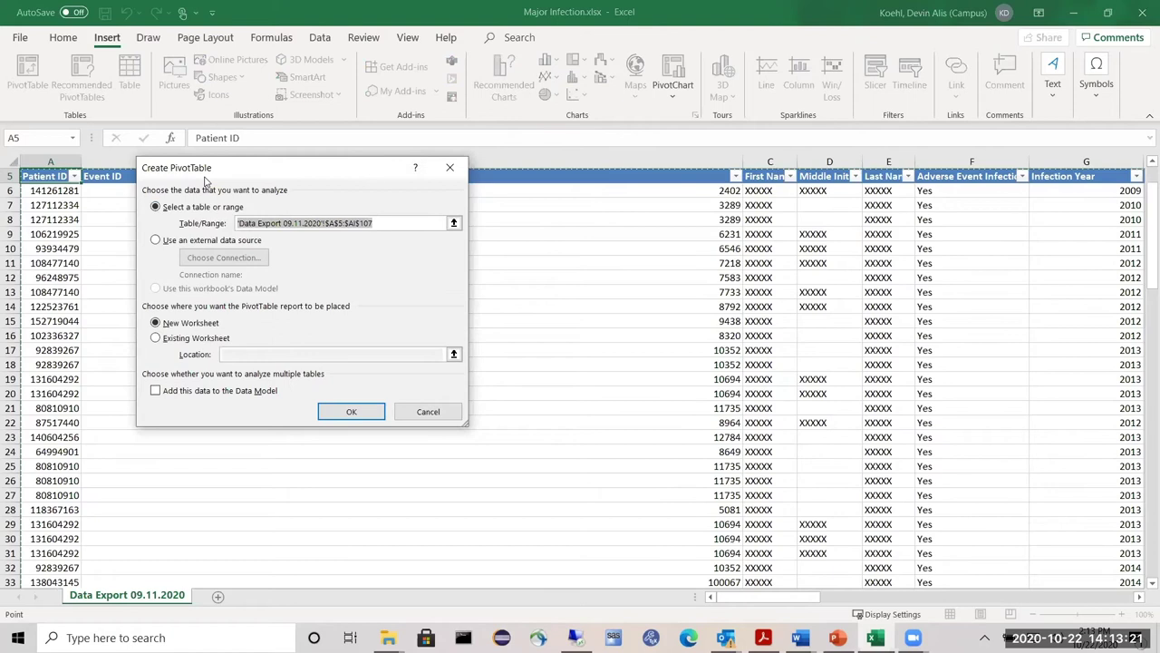
left_click(337, 412)
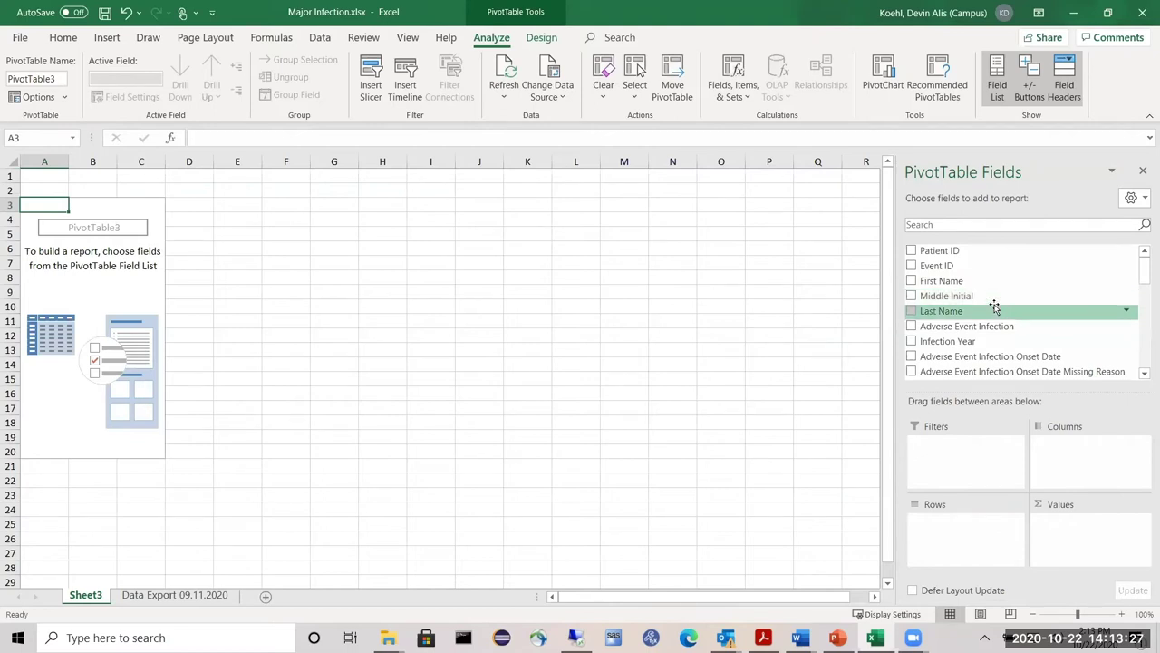
Add Infection Year to the PivotTable as both the row field and the values field.
scroll(997, 308, "down", 1)
scroll(1142, 262, "up", 1)
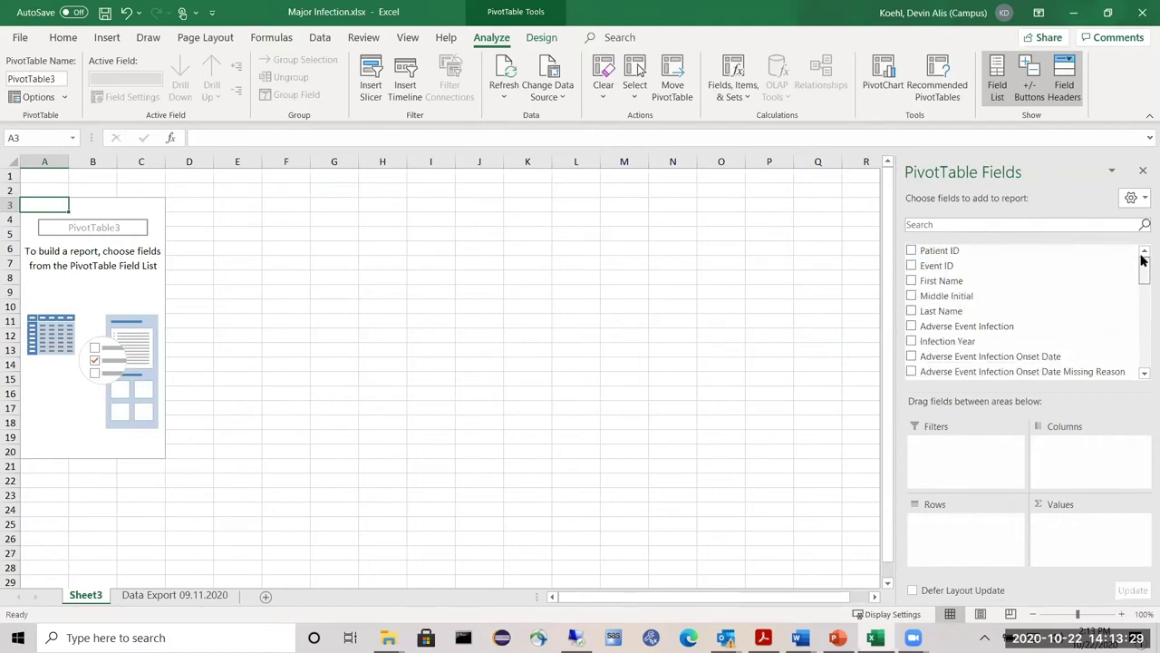
mouse_move(1142, 258)
left_mouse_down()
mouse_move(1143, 284)
mouse_move(1142, 258)
left_mouse_up()
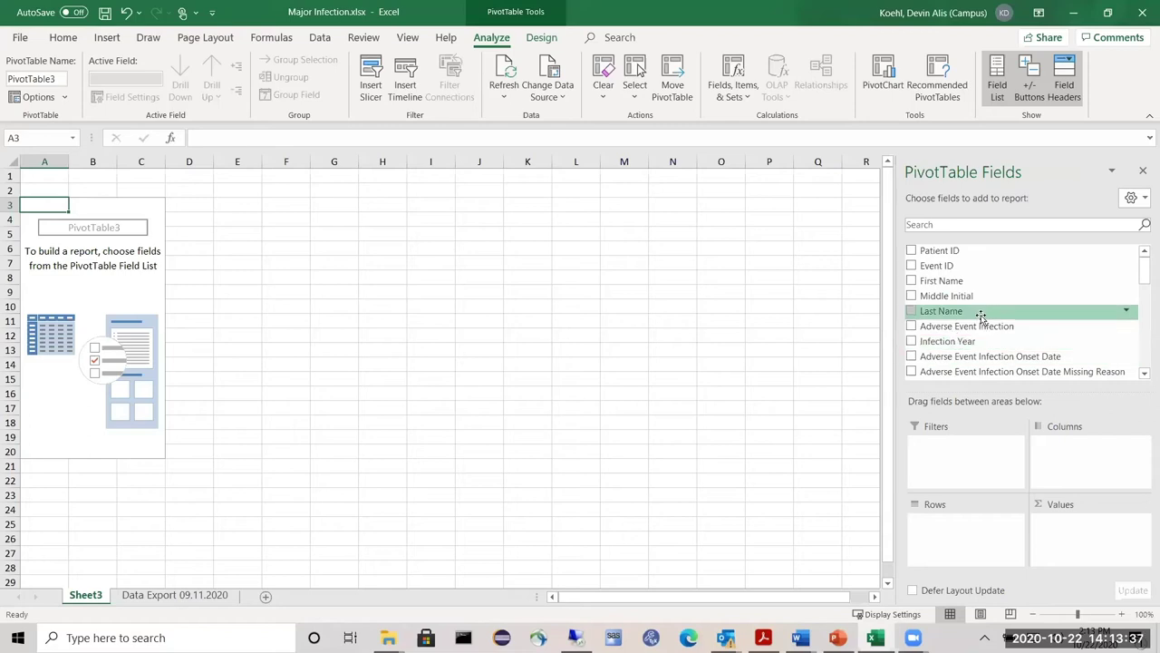
scroll(967, 312, "down", 1)
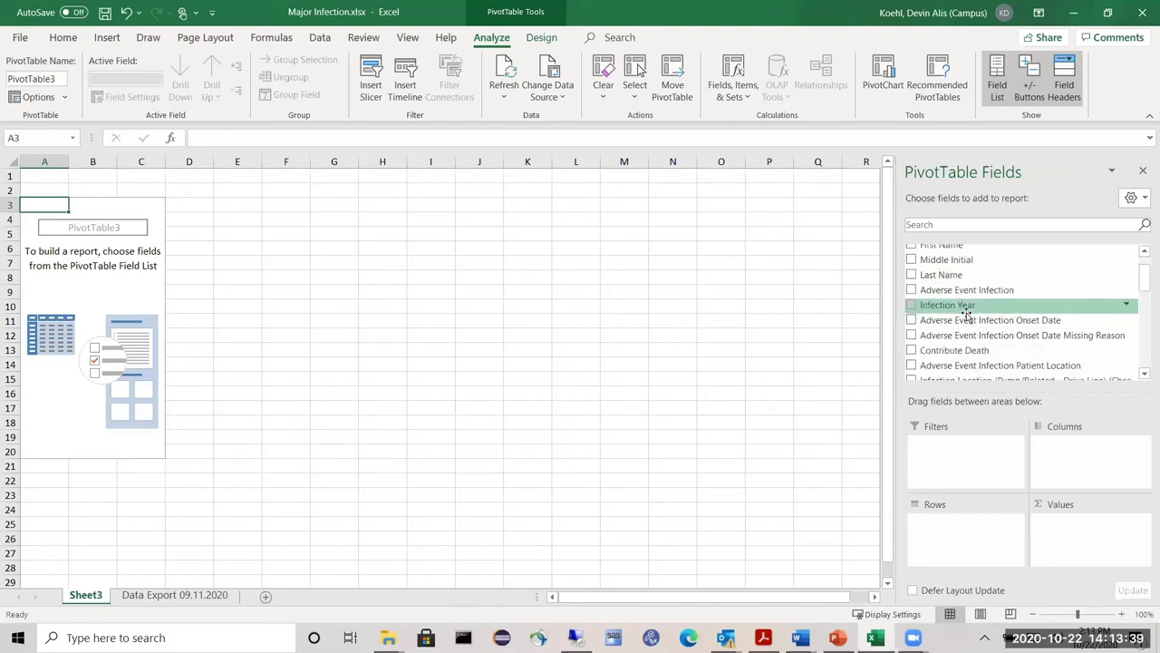
left_click_drag(965, 311, 975, 534)
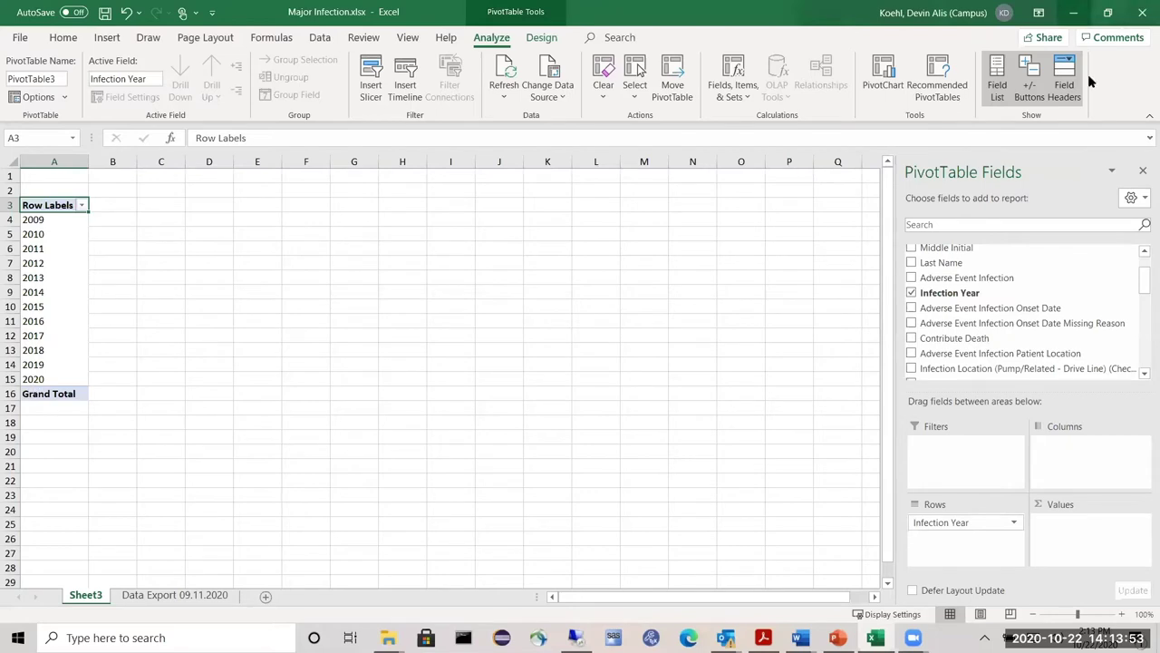
left_click_drag(950, 292, 1080, 535)
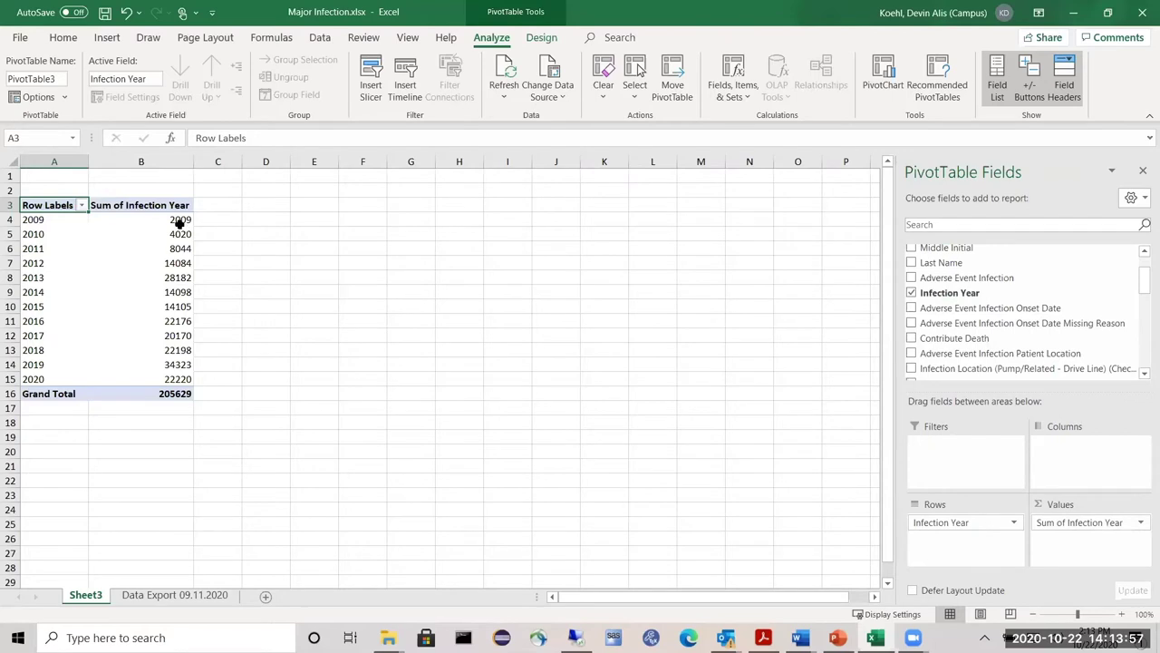
Summarize the Infection Year values by Count and check the yearly counts for 2019 and 2013.
left_click(1077, 524)
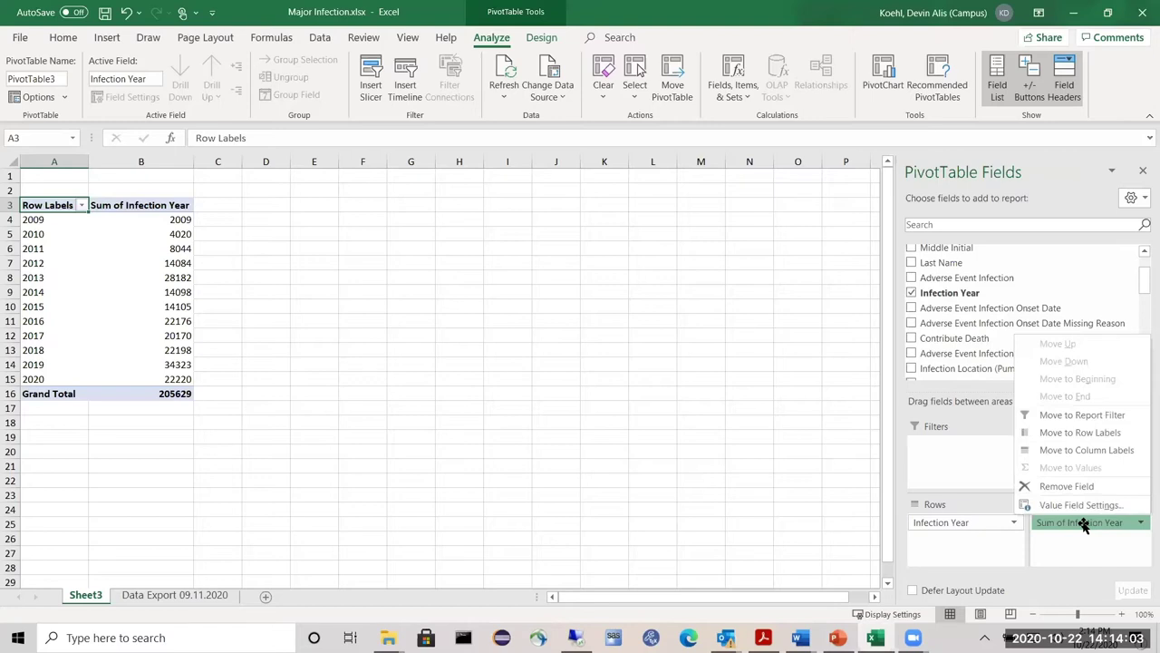
left_click(1072, 504)
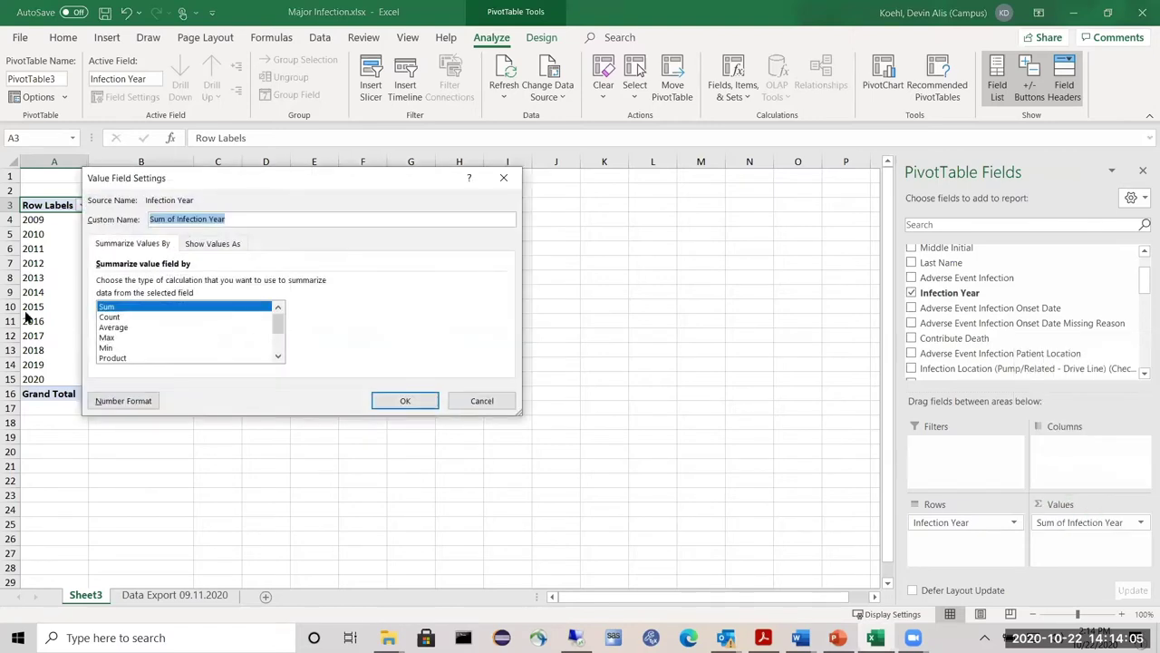
left_click(108, 316)
left_click(405, 400)
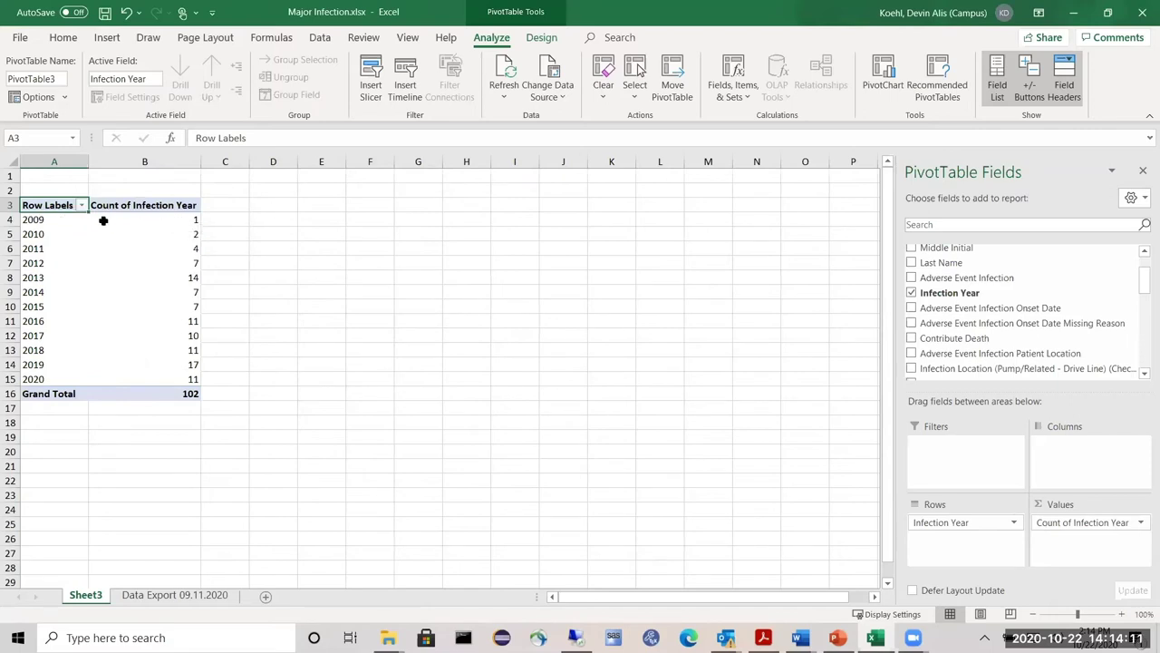
left_click(185, 364)
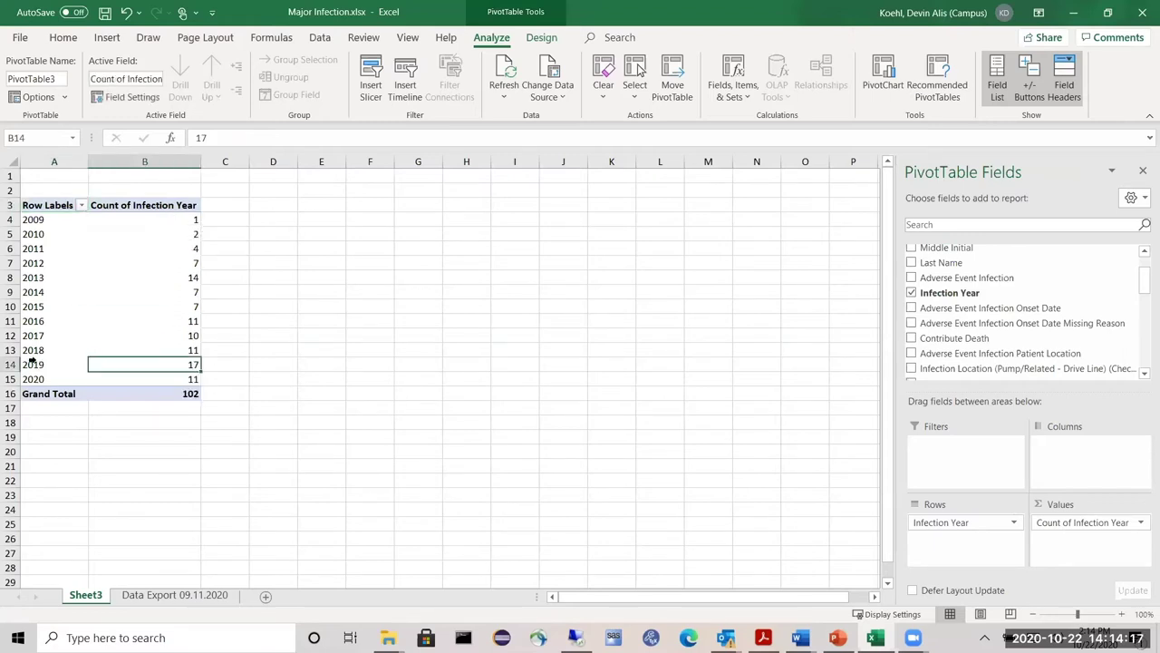
left_click(189, 277)
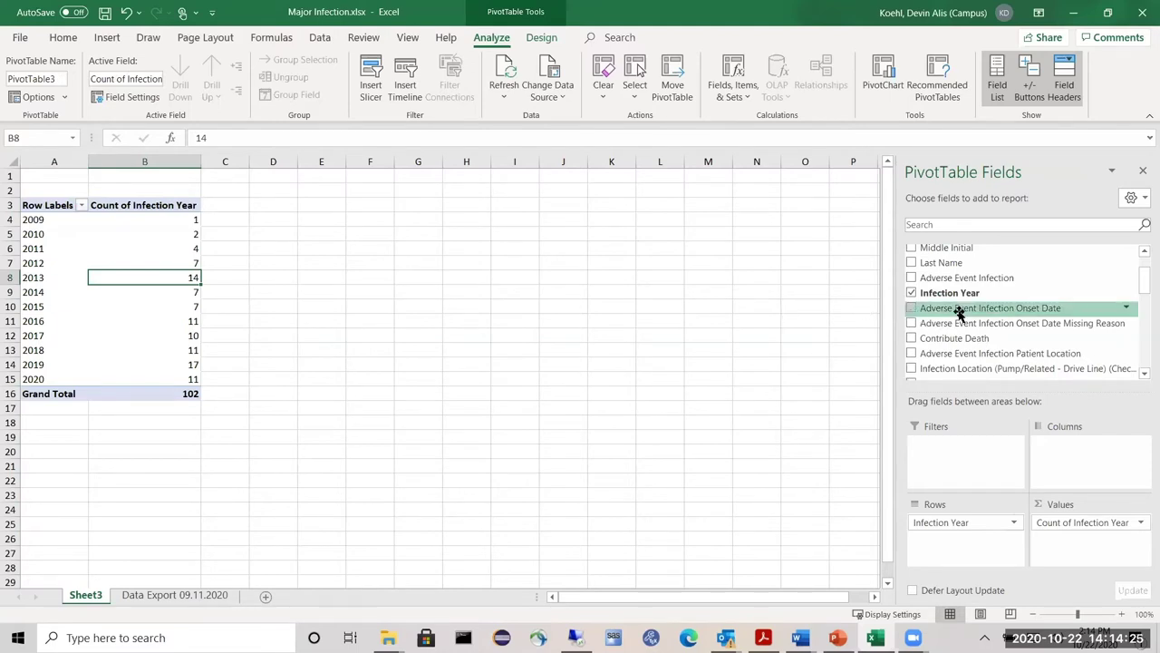
Add Infection Location (Pump/Related - Drive Line) as a report filter and restrict it to Yes.
scroll(1008, 295, "down", 1)
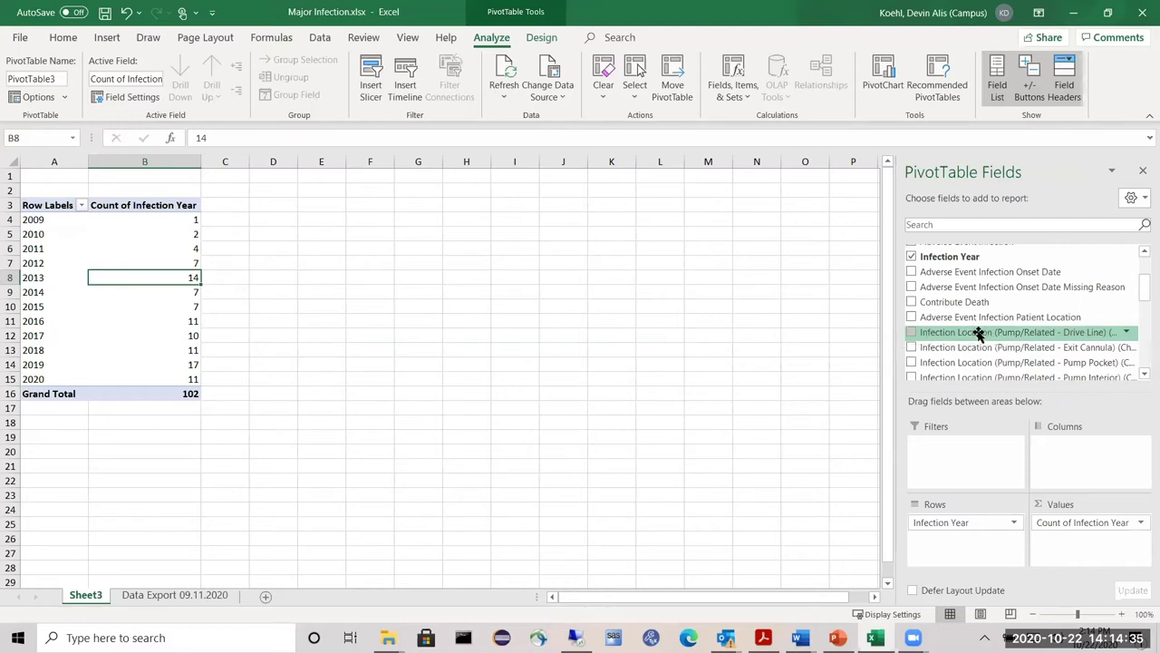
left_click_drag(979, 333, 958, 463)
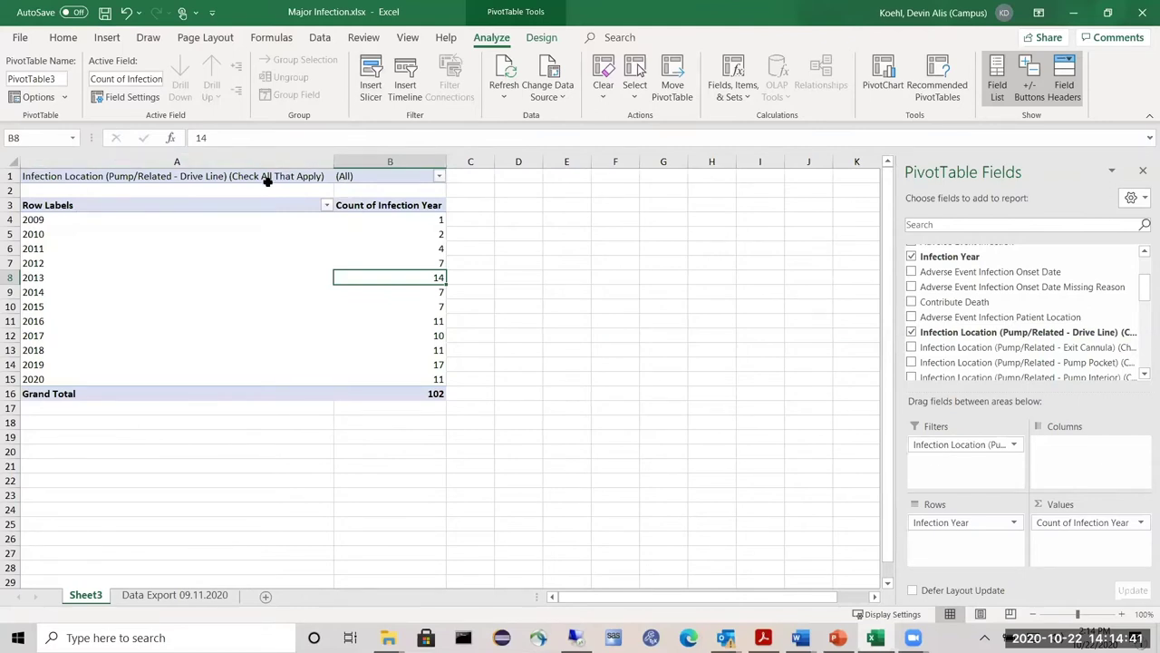
left_click(439, 178)
left_click(288, 238)
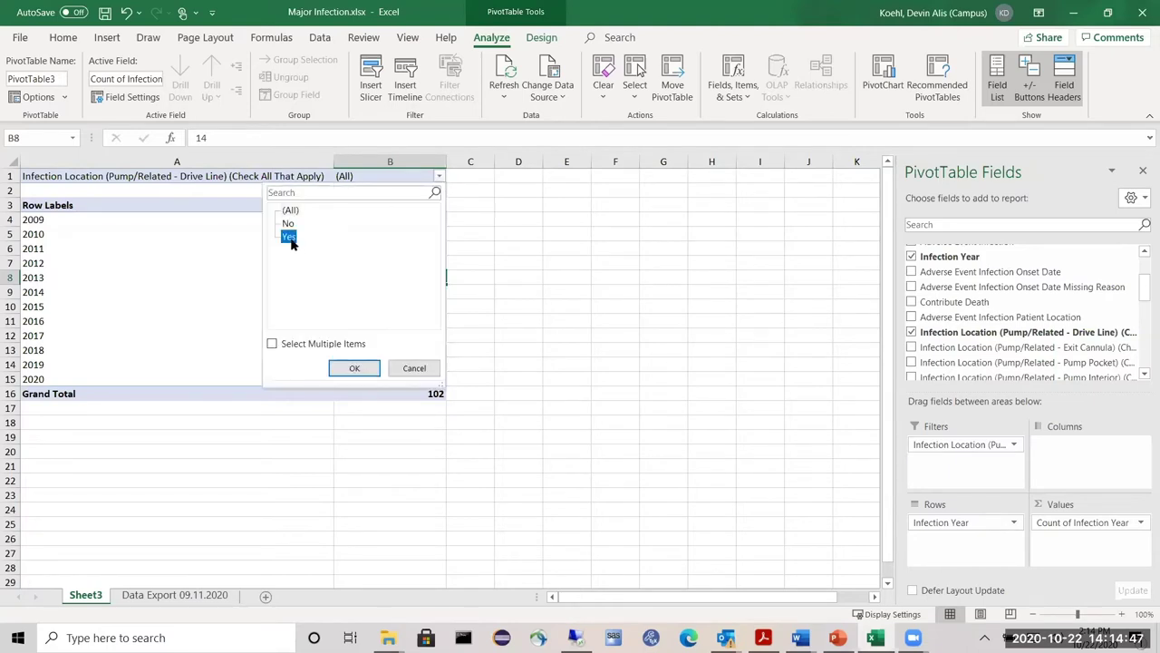
left_click(354, 369)
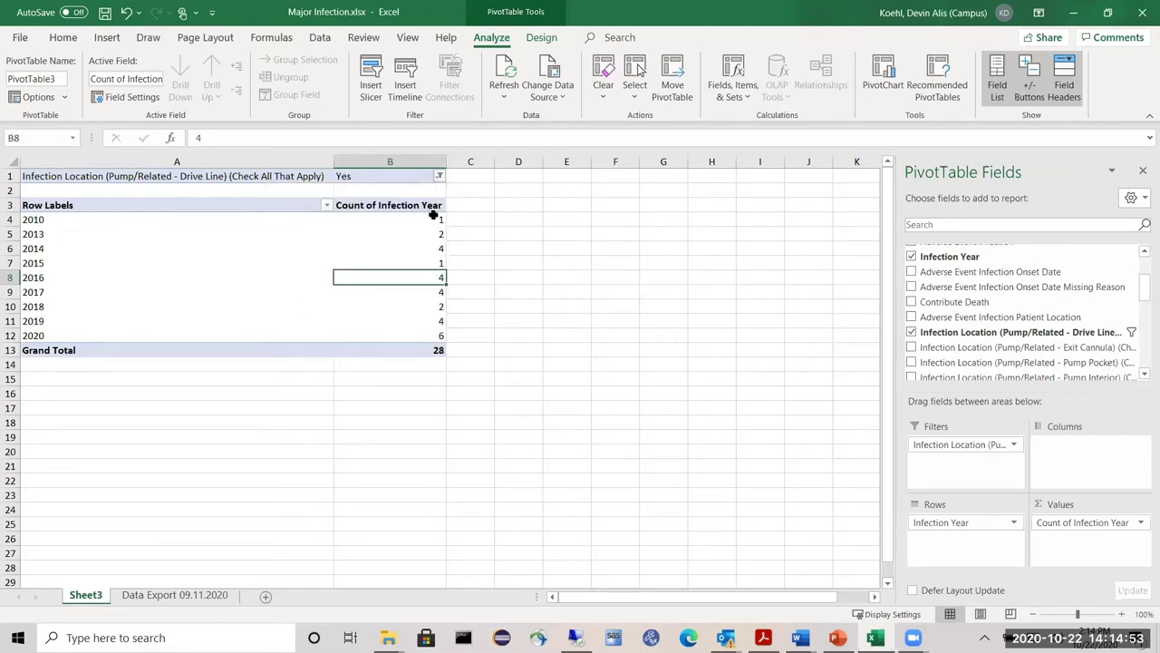
mouse_move(437, 352)
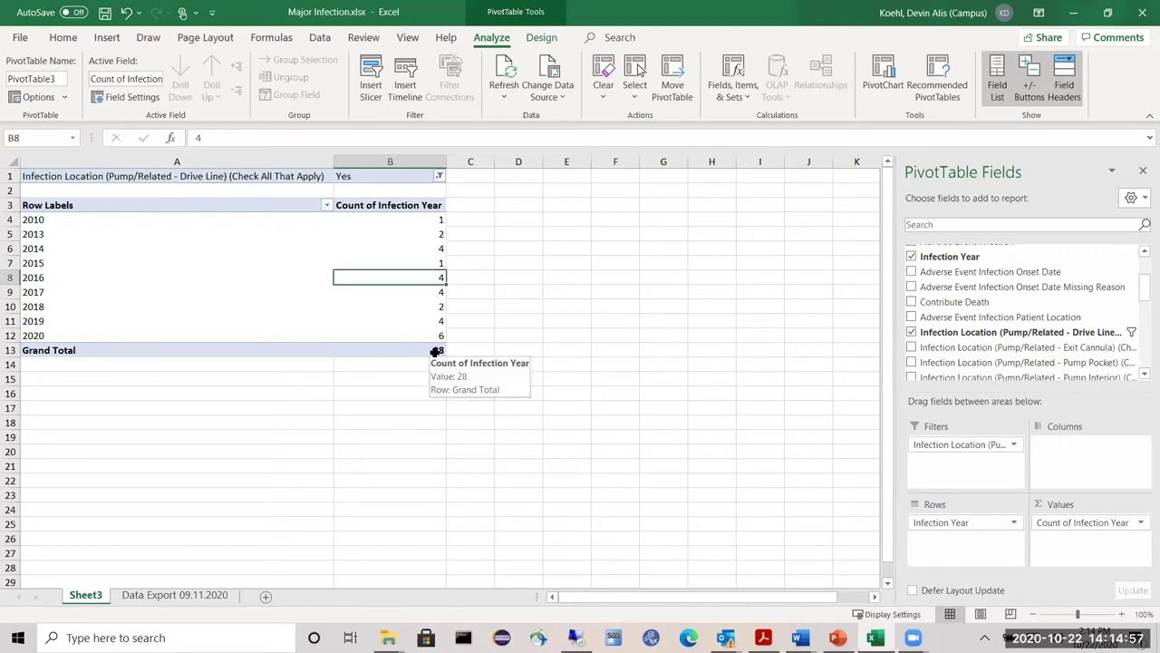
Insert a column PivotChart of the drive line infection counts by year.
left_click(80, 209)
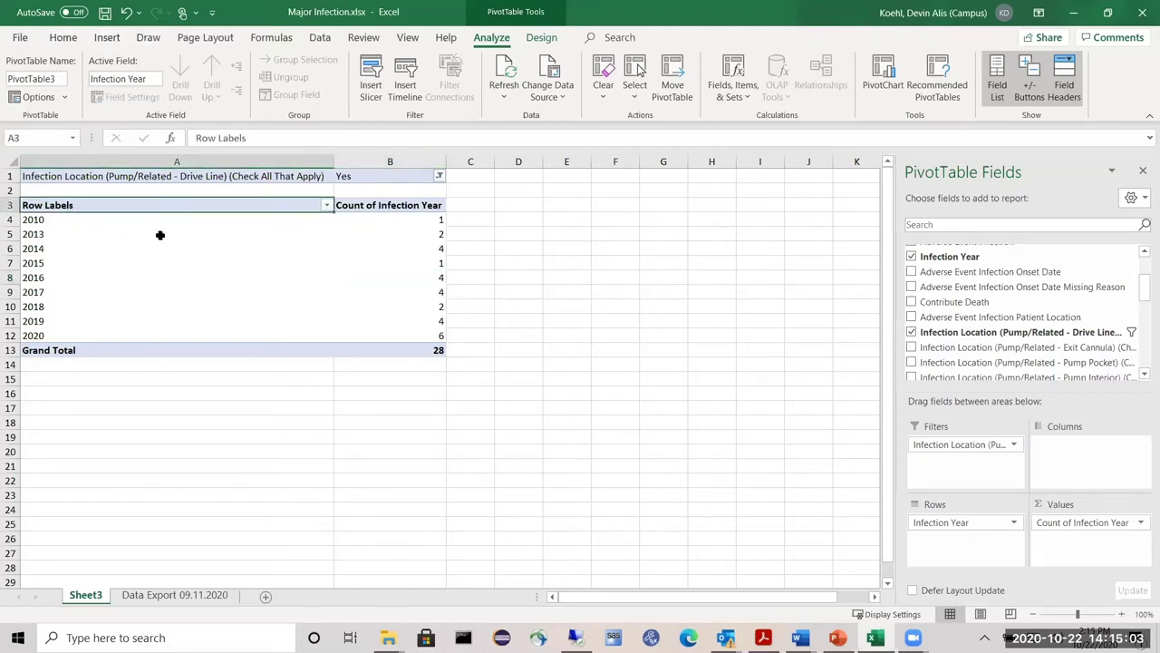
left_click(107, 38)
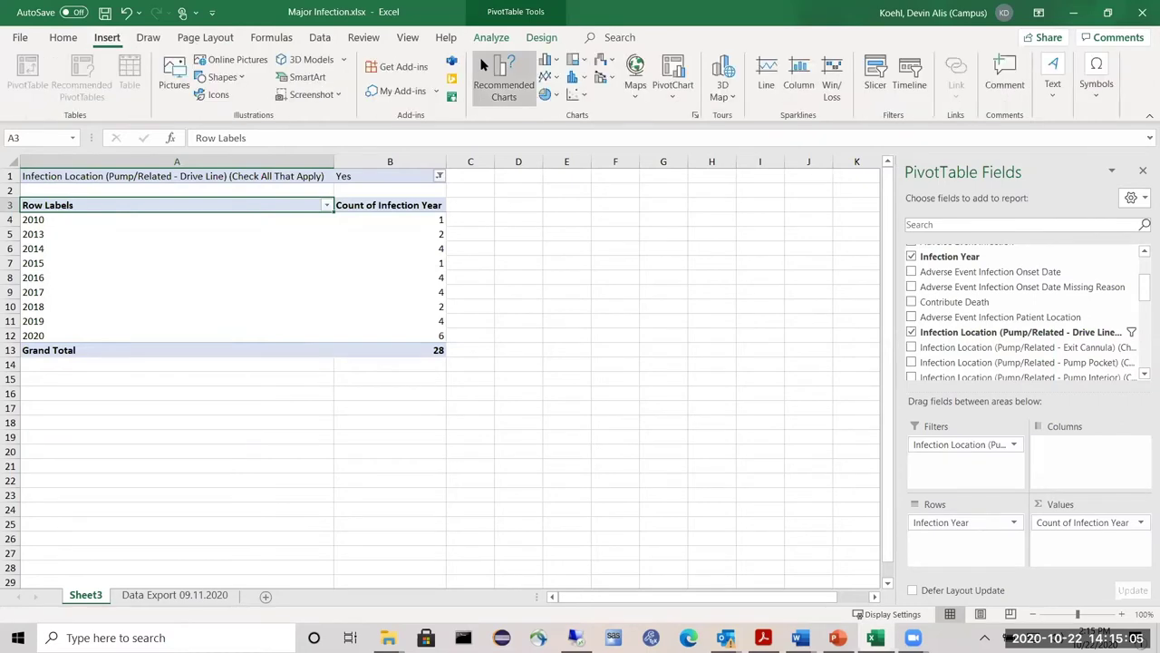
left_click(497, 71)
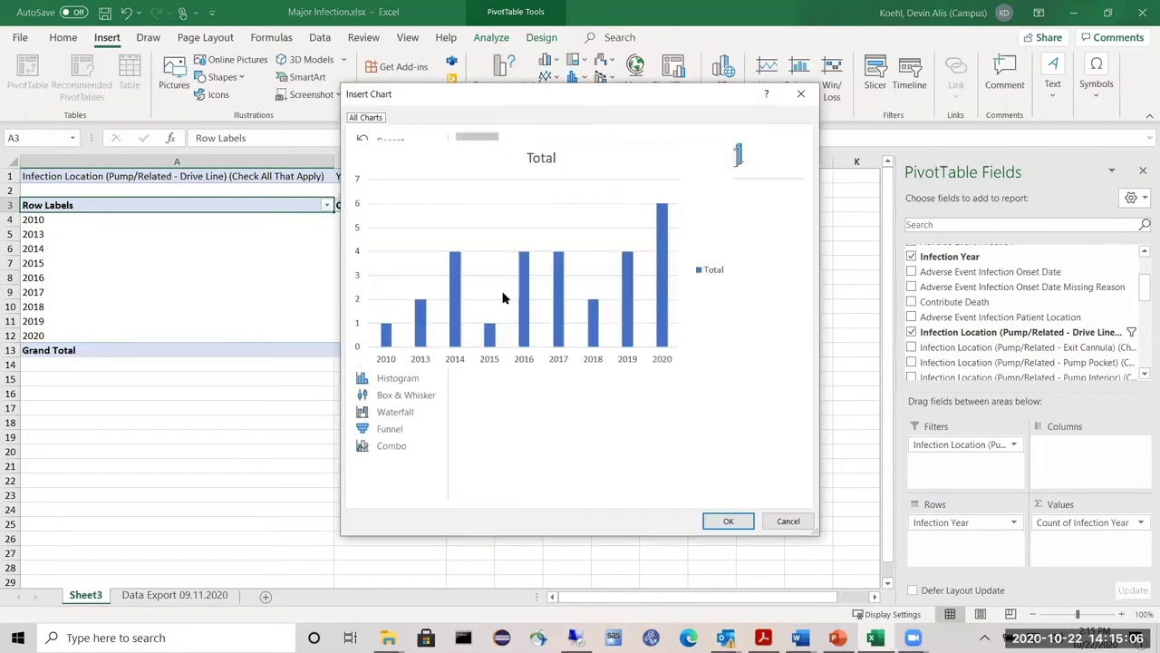
left_click(726, 521)
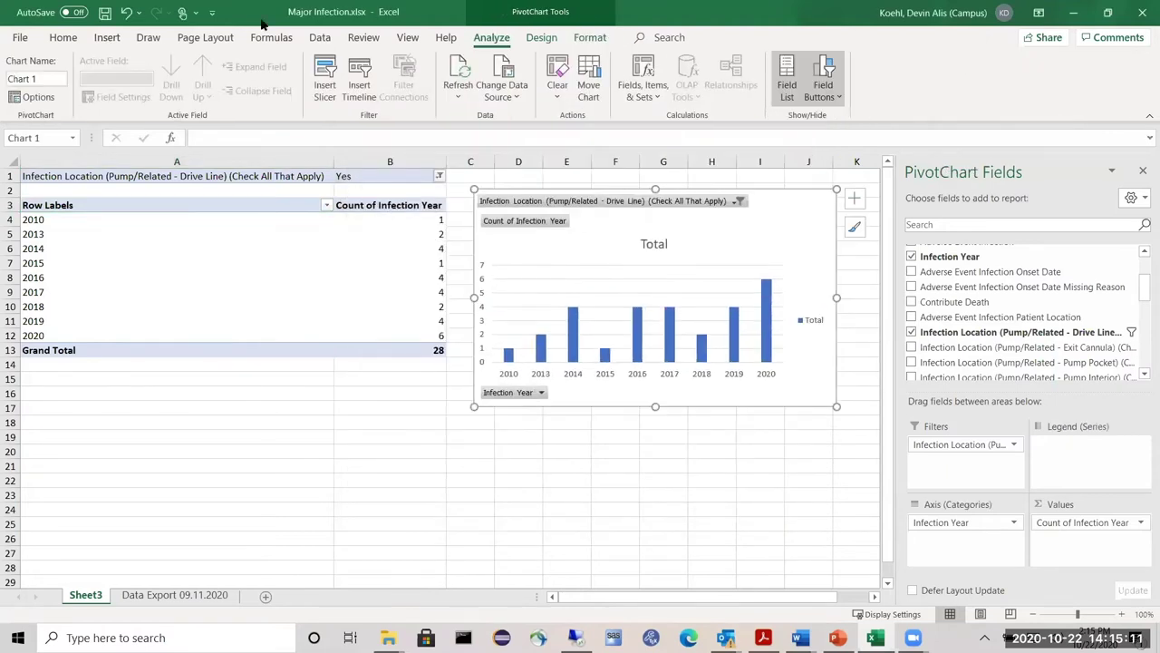
Reposition the PivotChart beside the table and add data labels to its columns.
left_click_drag(604, 226, 592, 237)
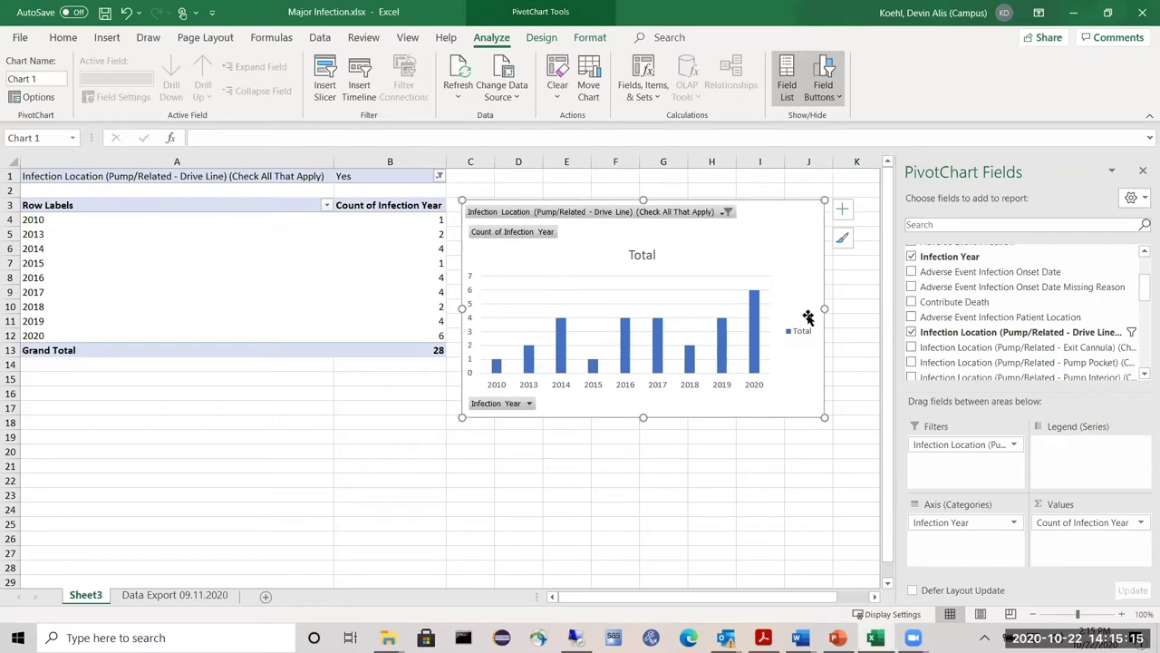
left_click(843, 215)
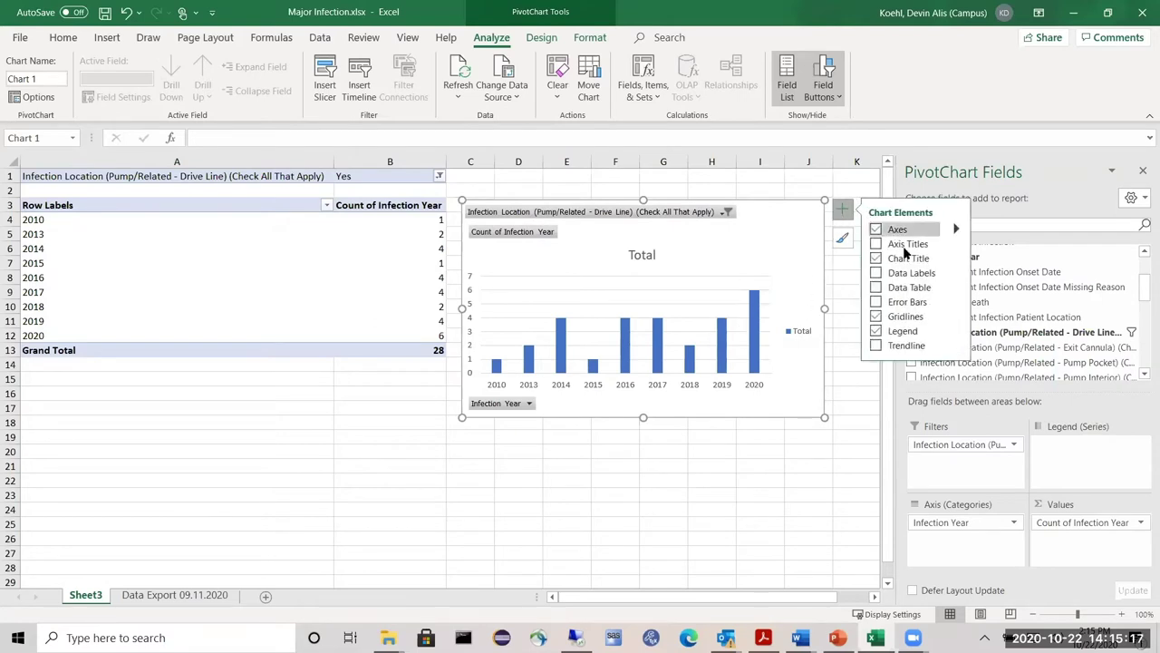
left_click(875, 274)
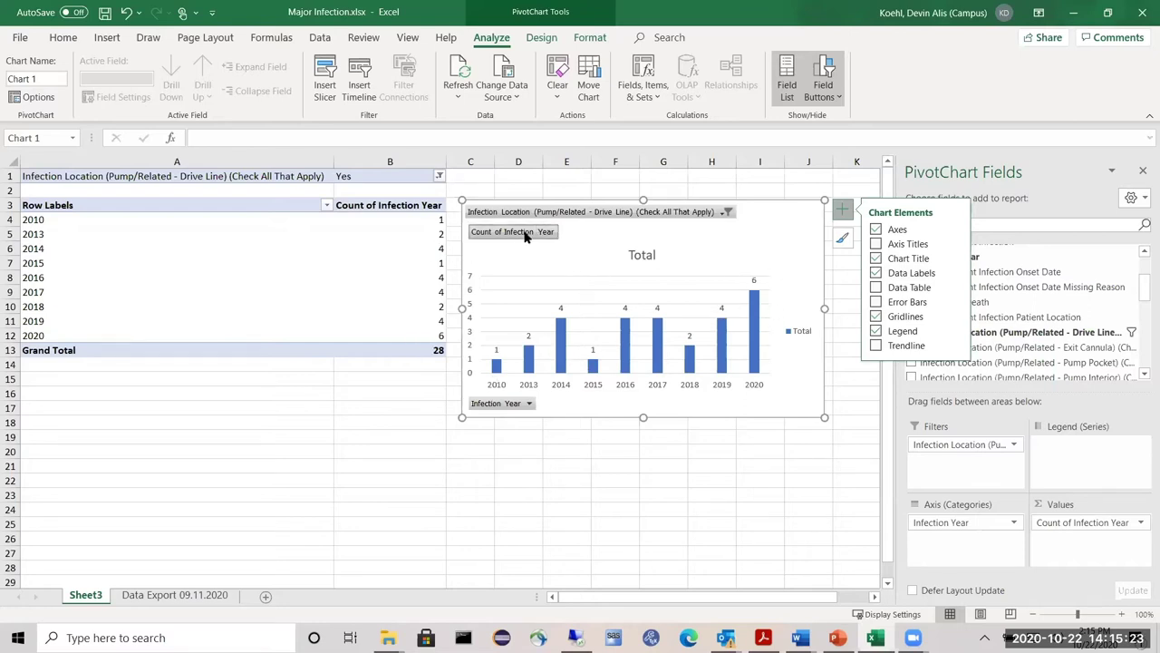
Filter the chart's Infection Year field to show only the years 2016 through 2020.
left_click(560, 213)
left_click(514, 404)
left_click(354, 248)
left_click_drag(500, 267, 502, 349)
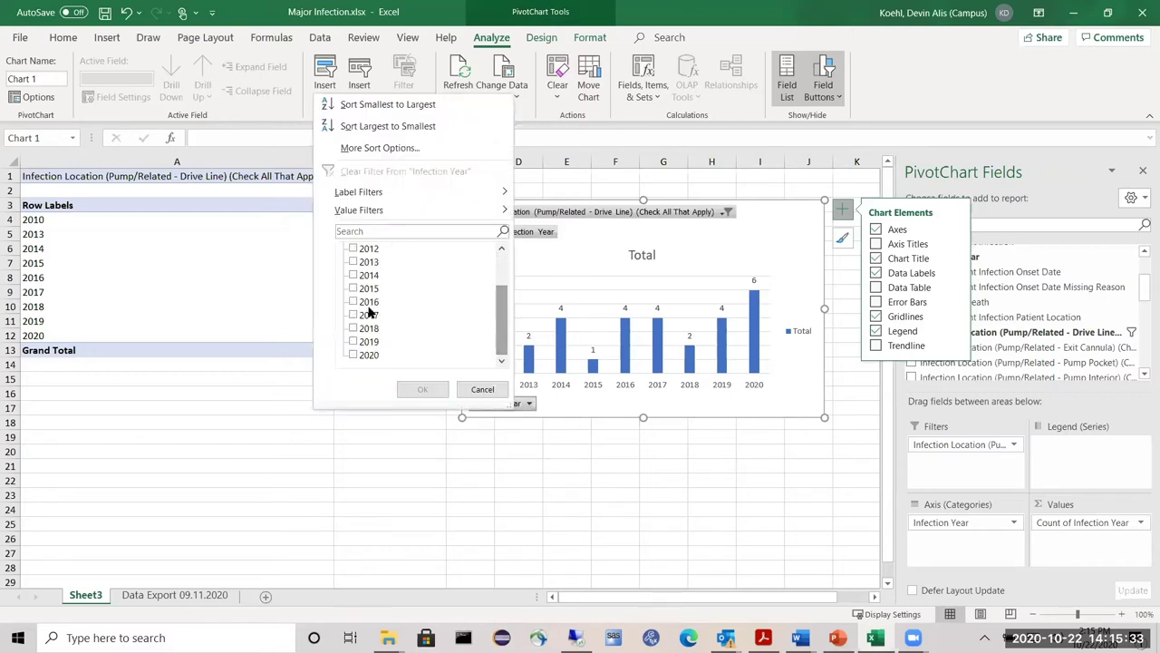
left_click(354, 302)
left_click(354, 315)
left_click(354, 329)
left_click(354, 342)
left_click(354, 354)
left_click(442, 390)
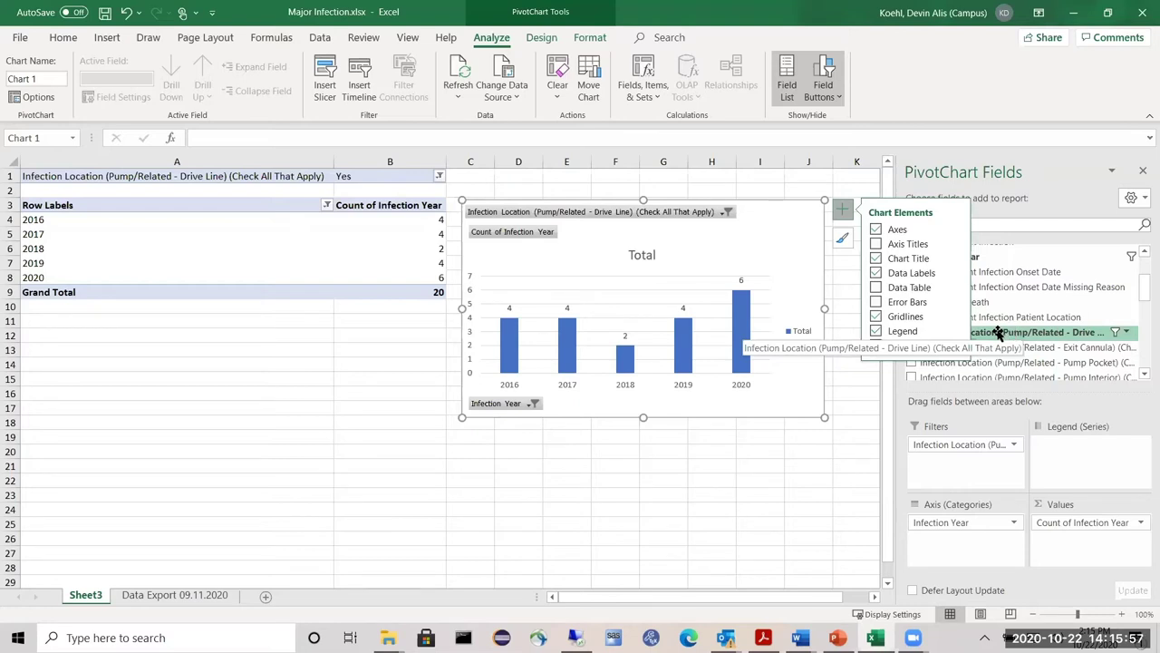
Use the Infection Location (Pump/Related - Drive Line) field as the chart's legend series and show only the Yes series.
left_click_drag(1000, 333, 1083, 467)
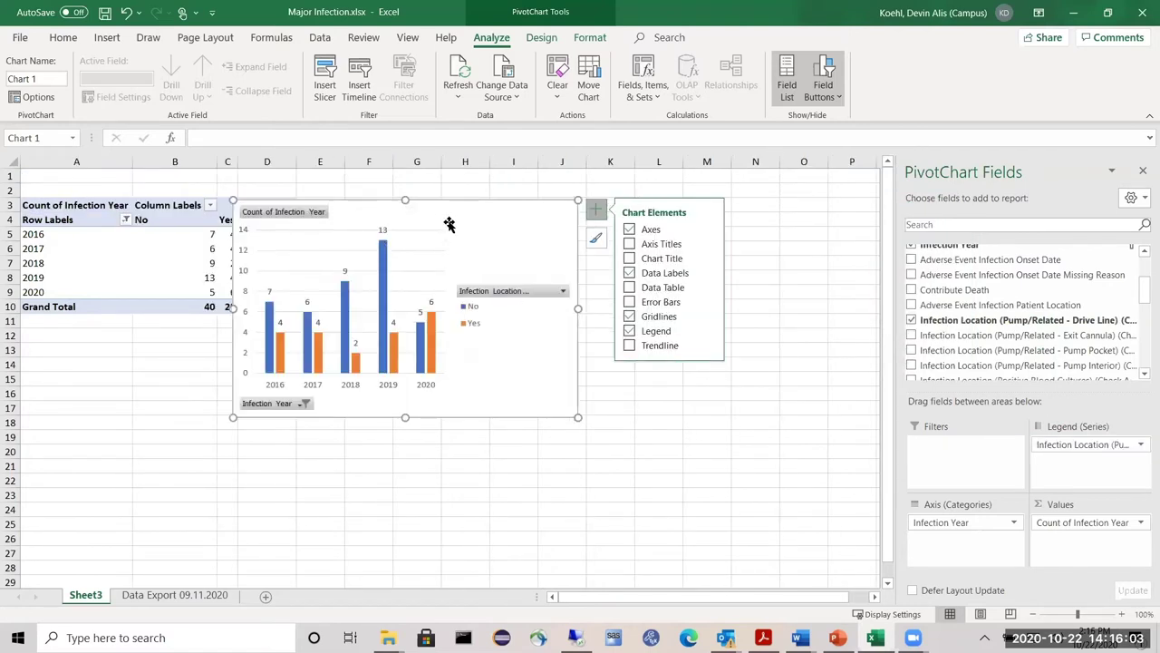
left_click_drag(514, 228, 618, 211)
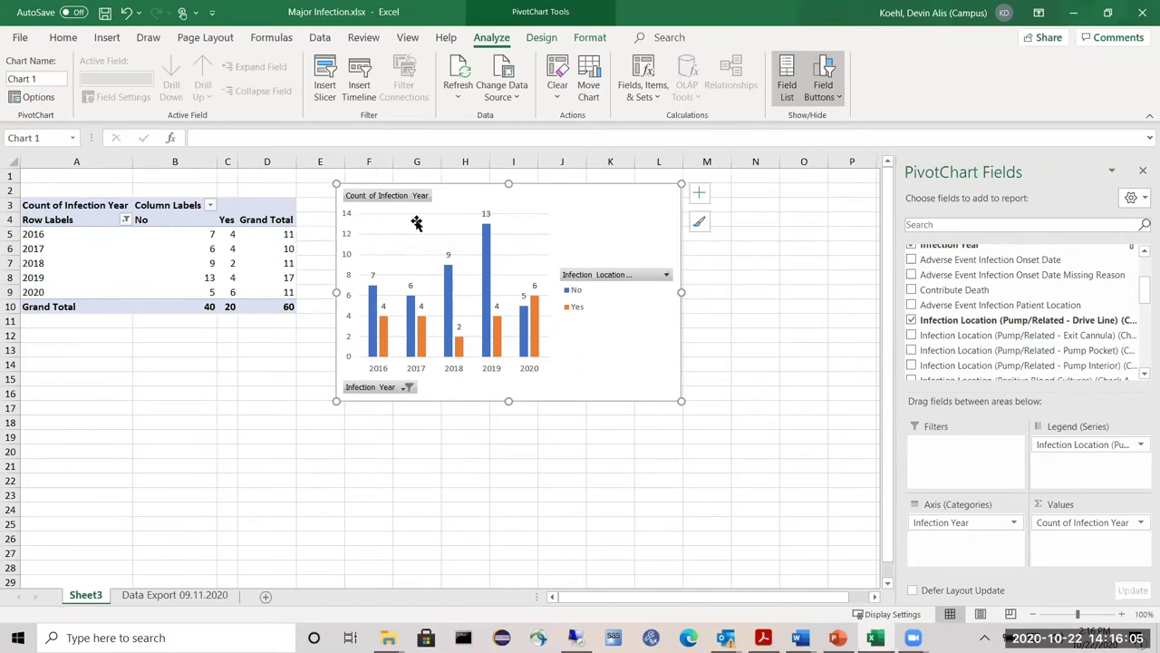
left_click(646, 281)
left_click(487, 447)
left_click(545, 573)
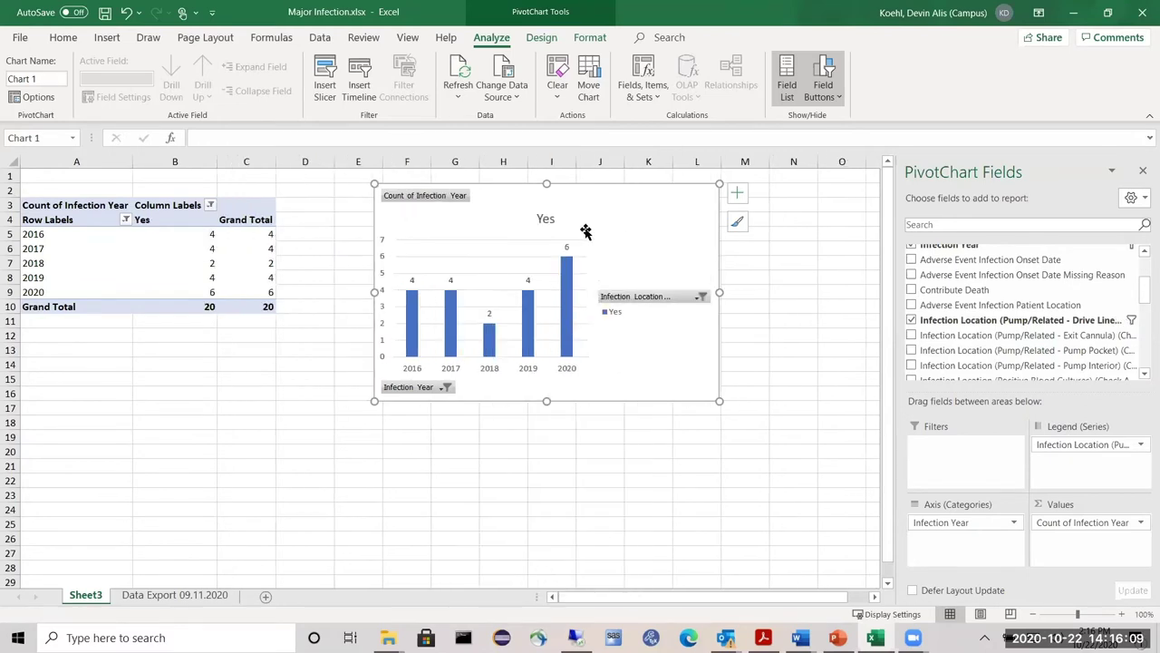
Move the Infection Location (Pump/Related - Drive Line) field from the legend series back to the report filters.
left_click(1072, 444)
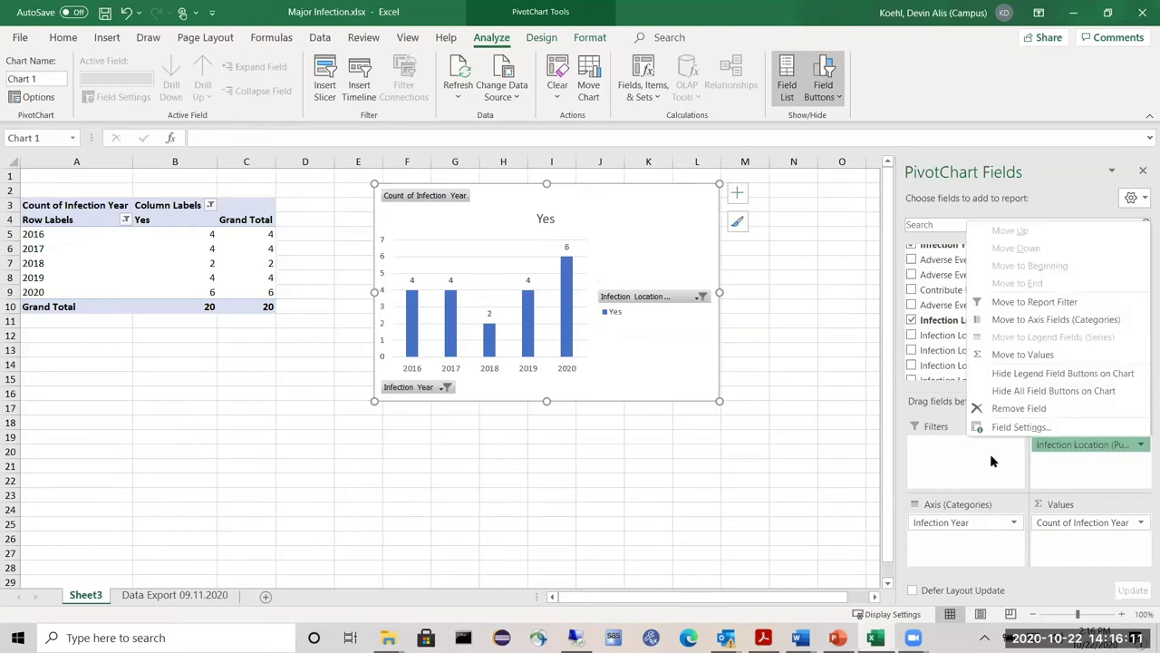
left_click(992, 462)
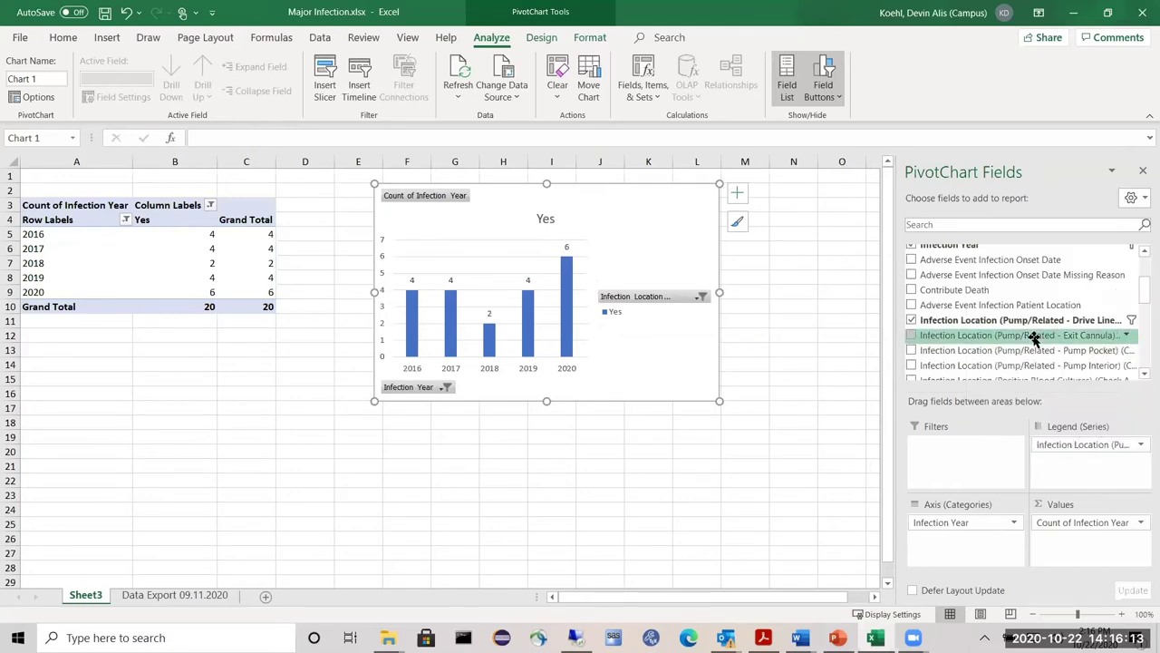
left_click_drag(1017, 321, 984, 476)
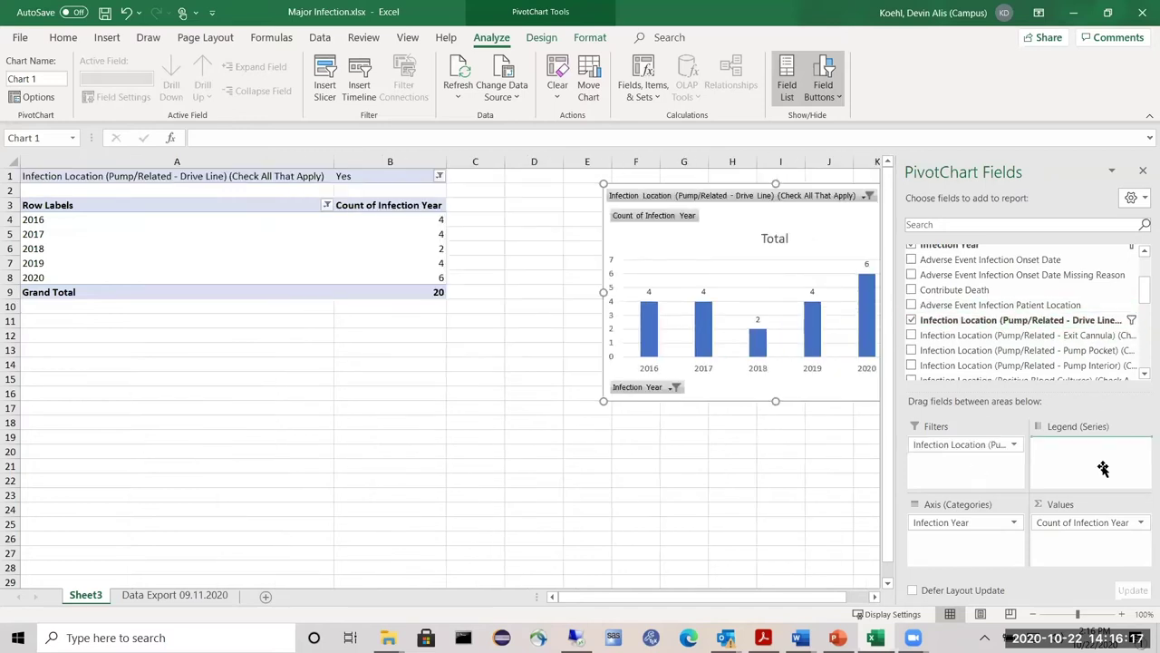
Add the Adverse Event Infection Patient Location field as the chart's legend series and move the chart next to the table.
left_click_drag(1104, 467, 1097, 471)
left_click_drag(758, 208, 625, 218)
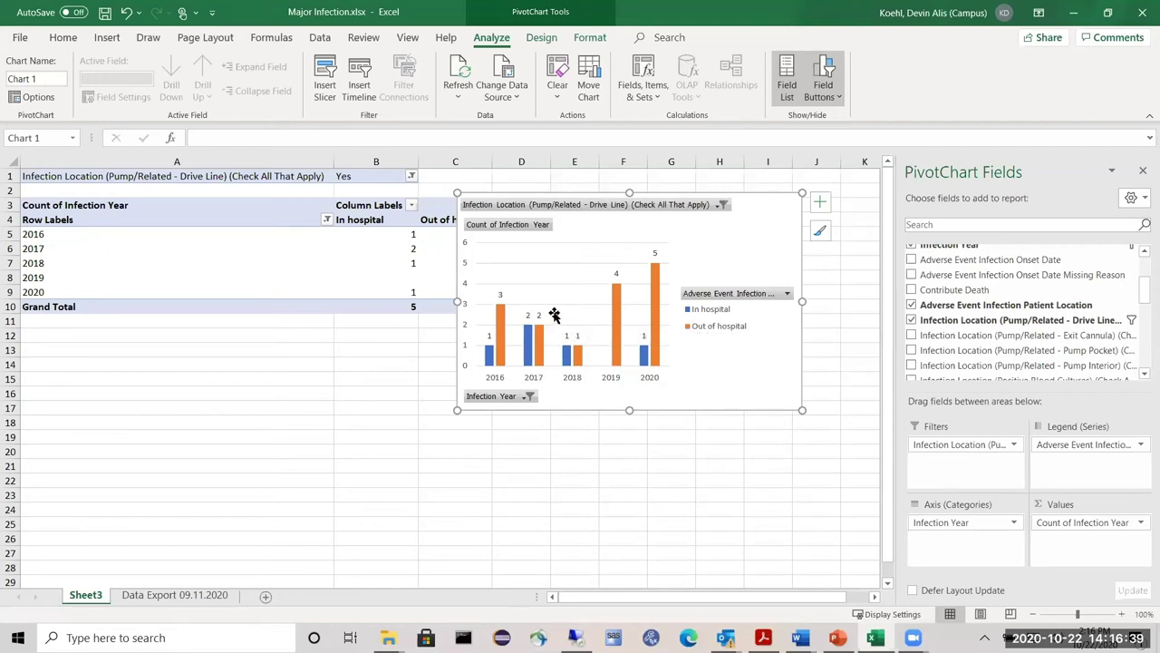
Reset the chart's Infection Year filter to include all years and shift the chart slightly down and right.
left_click(527, 396)
left_click(363, 238)
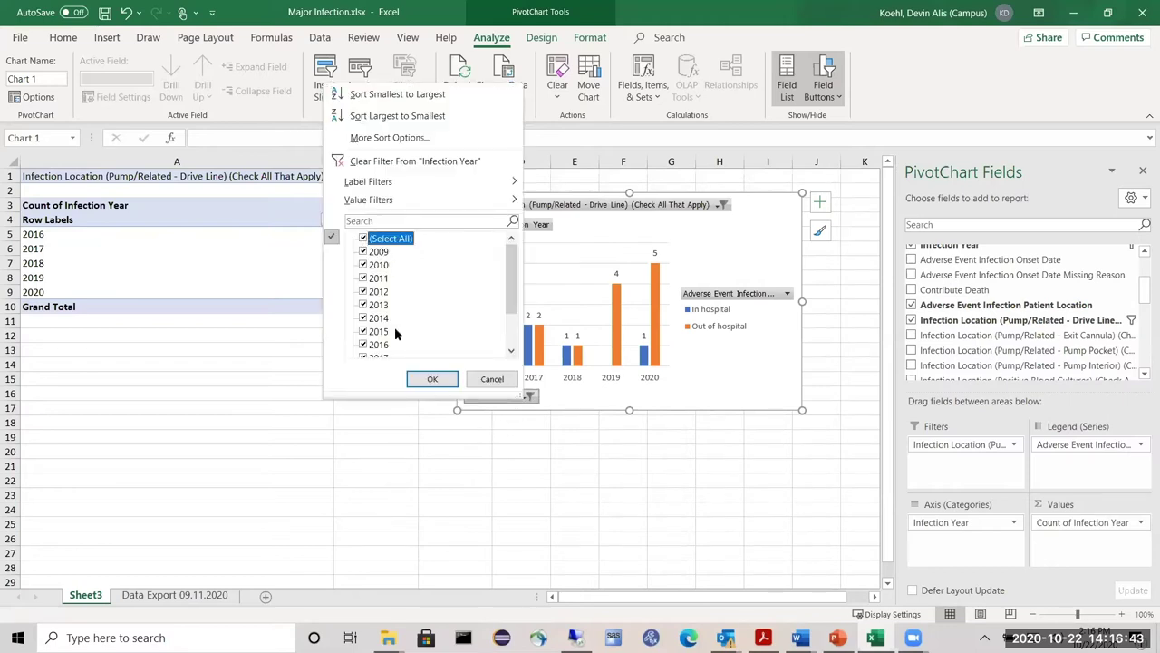
left_click(426, 379)
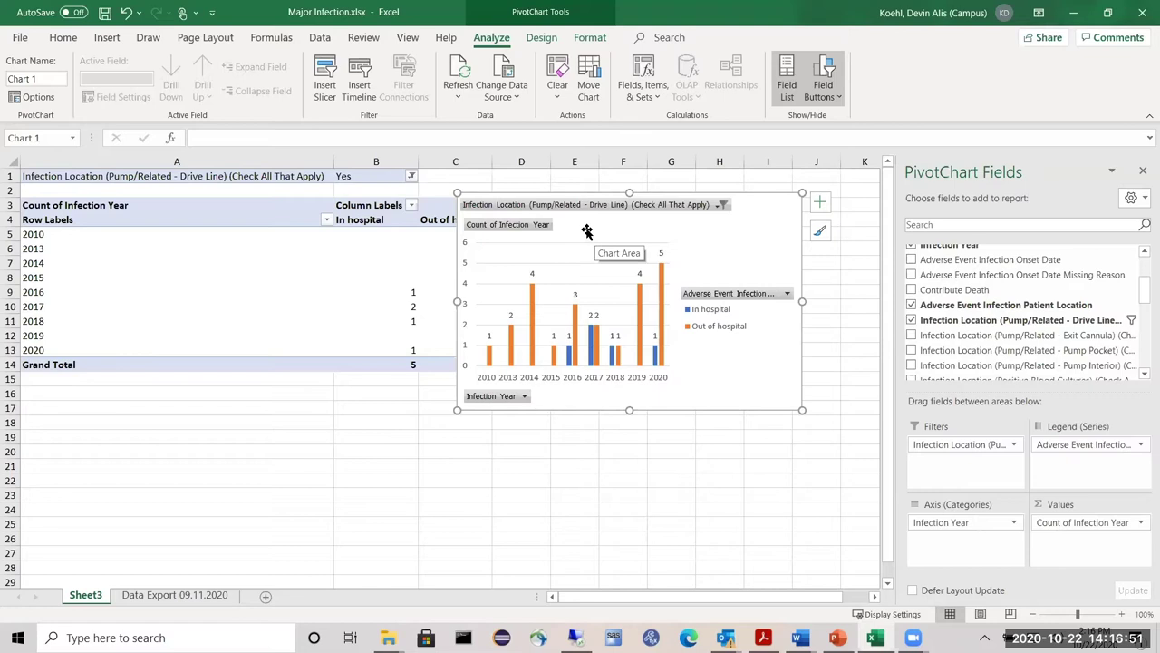
mouse_move(583, 233)
left_mouse_down()
mouse_move(618, 248)
mouse_move(594, 247)
left_mouse_up()
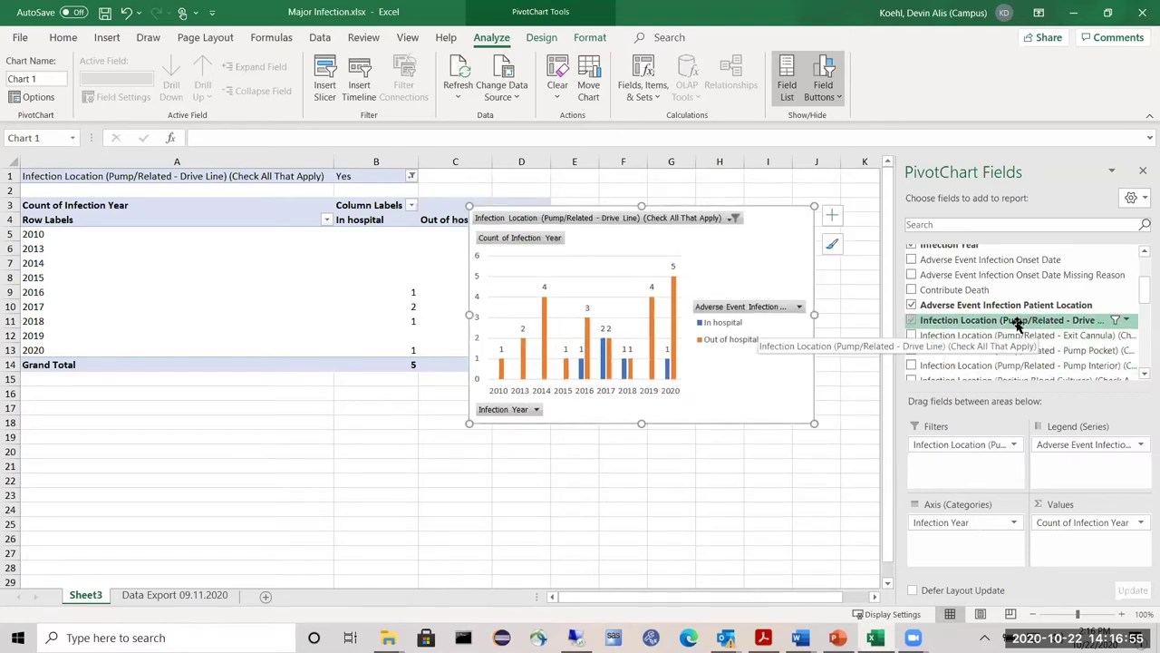
scroll(1029, 308, "down", 1)
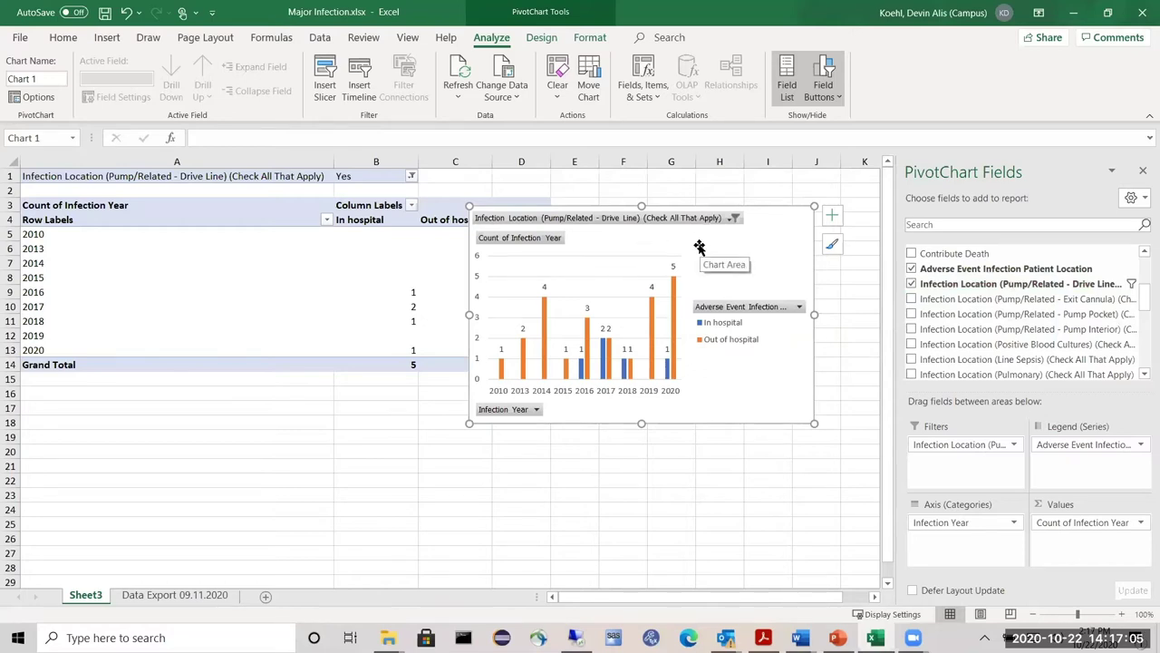
Remove every field from the PivotChart's filters, legend, axis and values areas to leave an empty report.
left_click(937, 442)
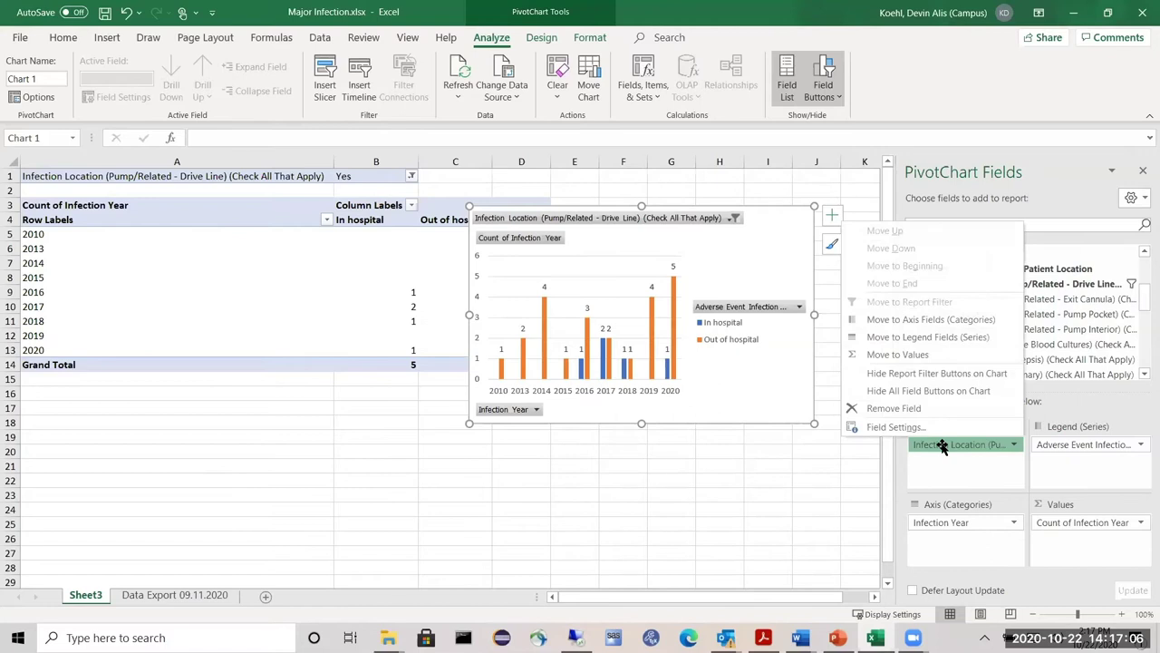
left_click(897, 408)
left_click(1037, 445)
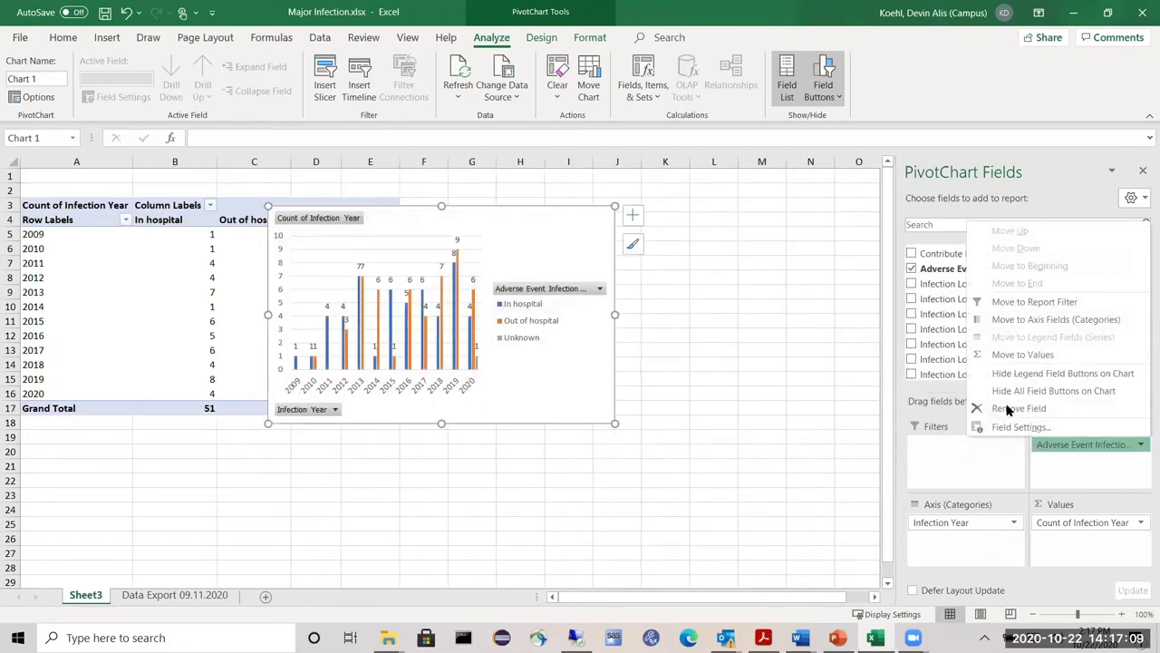
left_click(1003, 408)
left_click(964, 523)
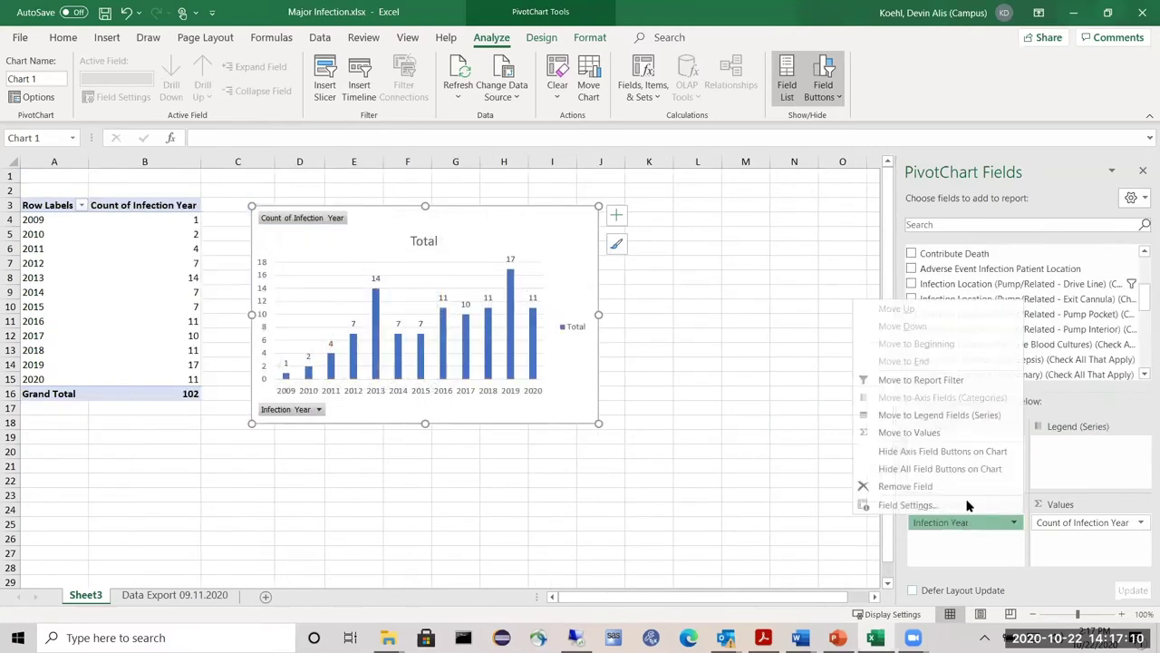
left_click(916, 486)
left_click(1051, 535)
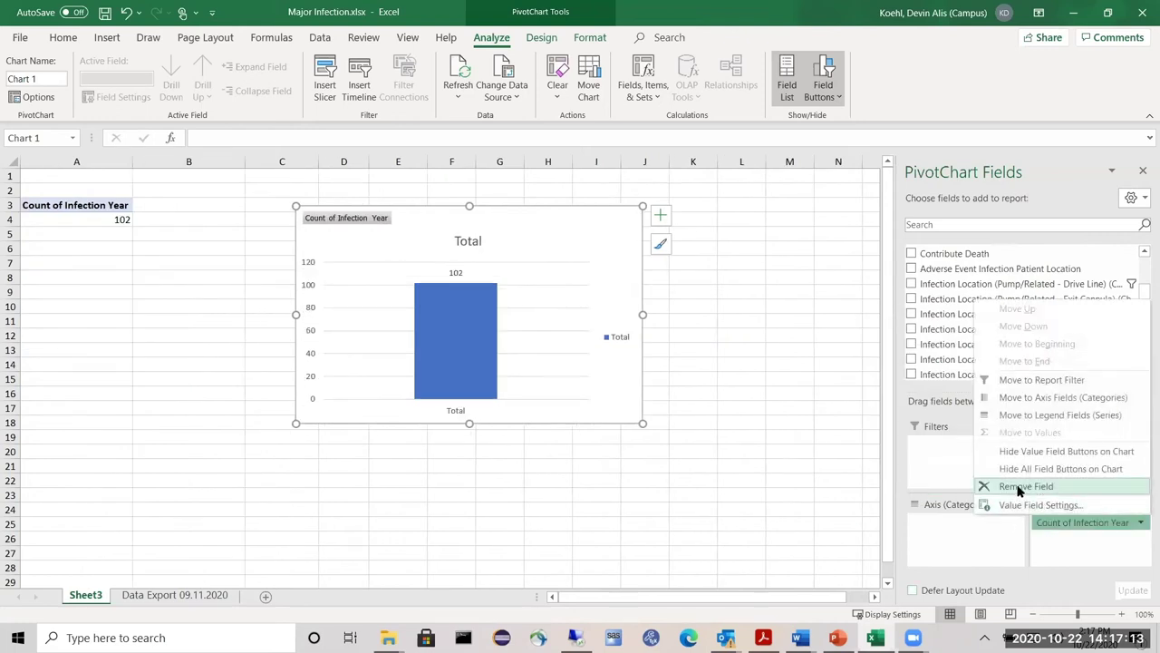
left_click(981, 483)
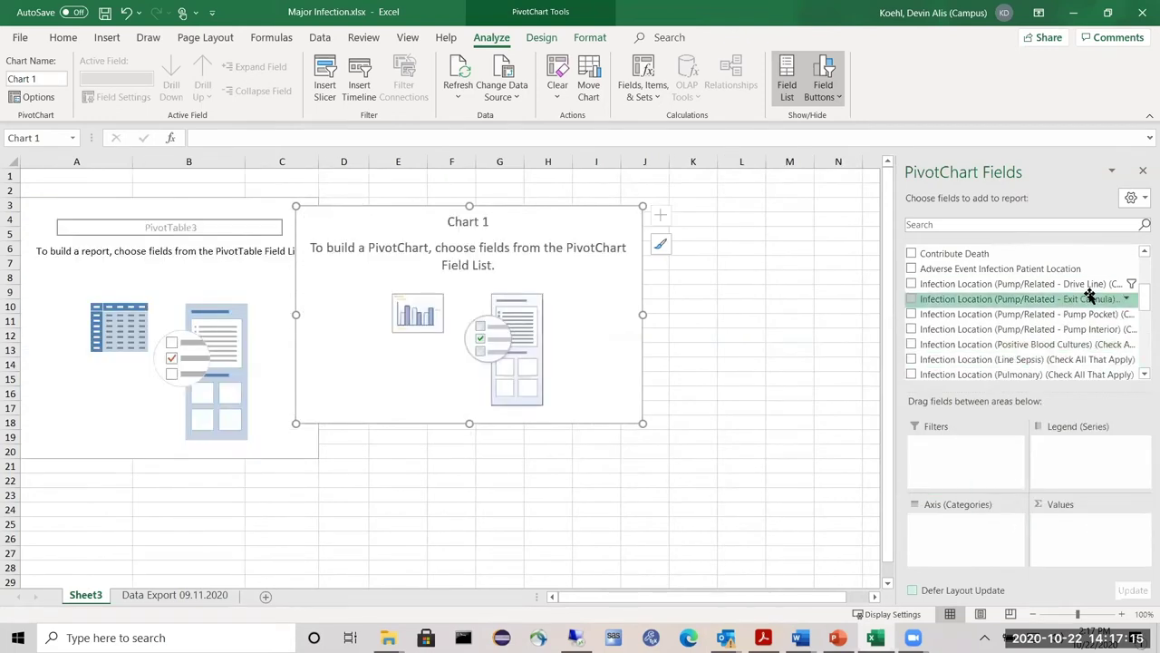
Add the Infection Type field as the axis category and as a count in the values area.
left_click_drag(1143, 305, 1143, 349)
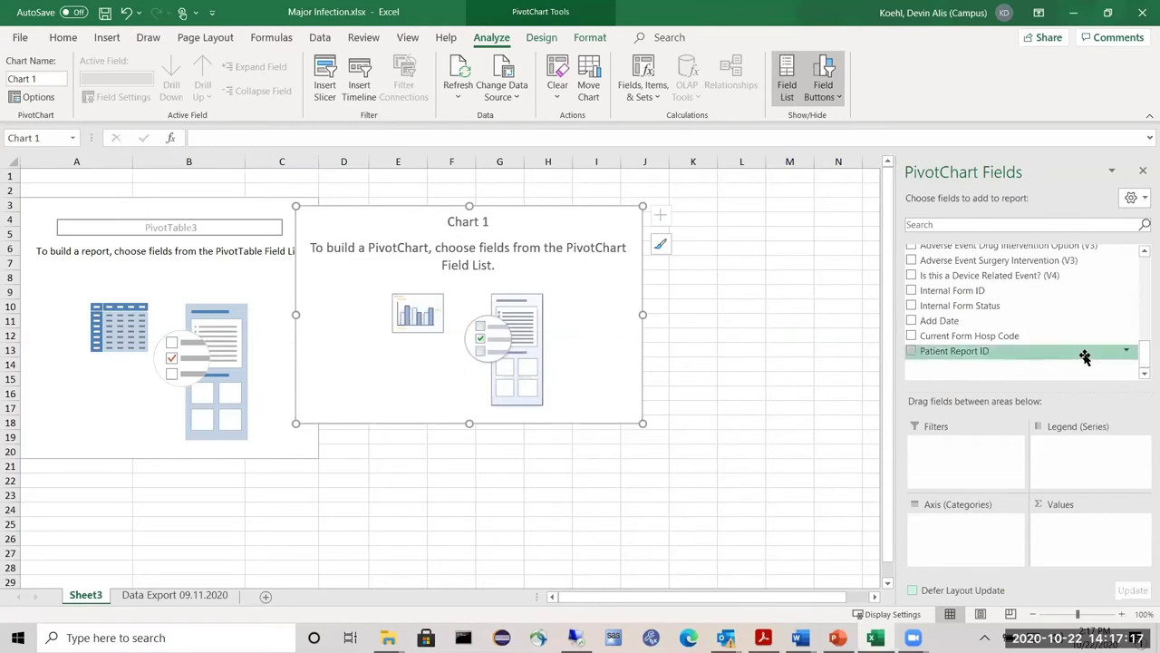
scroll(980, 329, "up", 1)
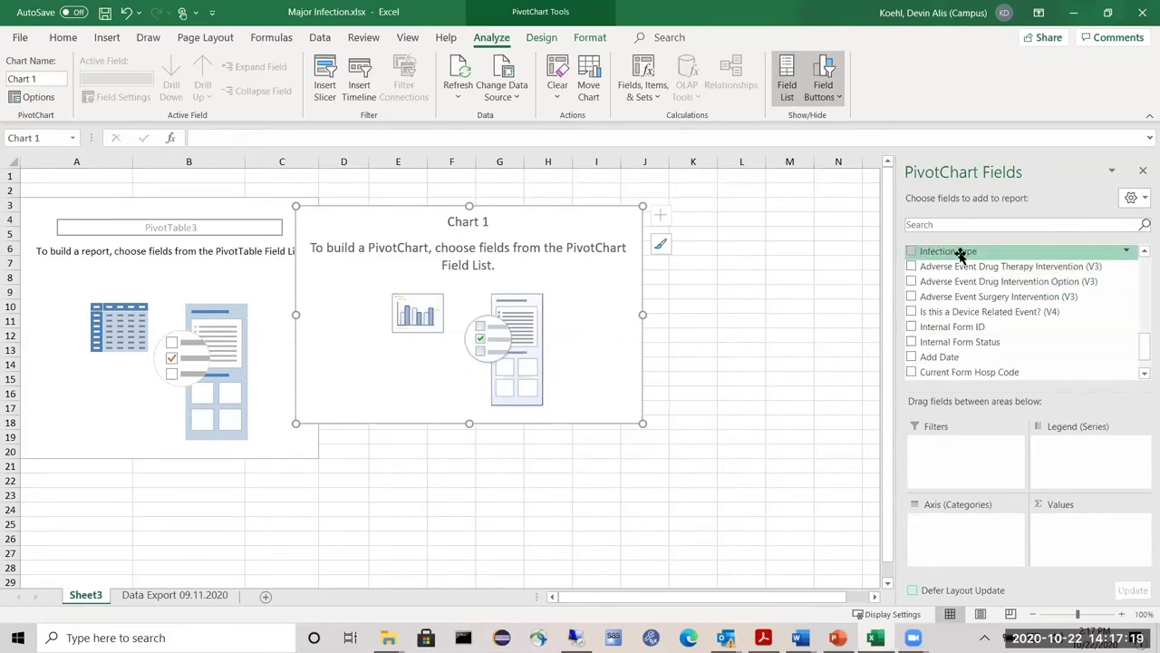
left_click_drag(963, 257, 966, 530)
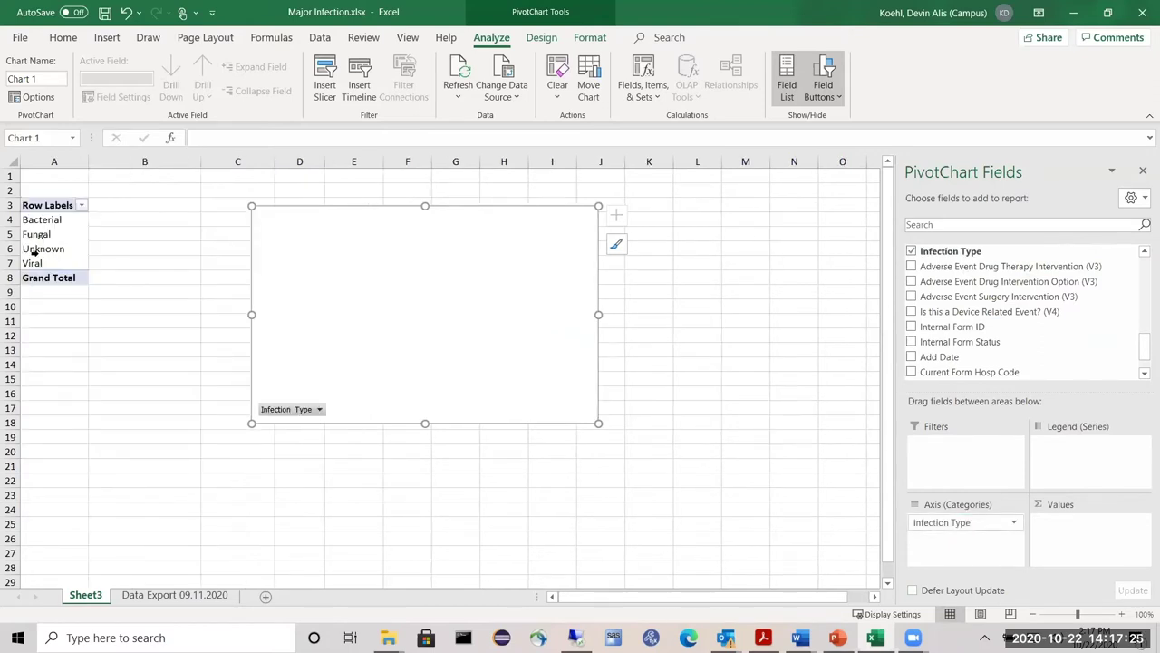
left_click_drag(943, 254, 1067, 540)
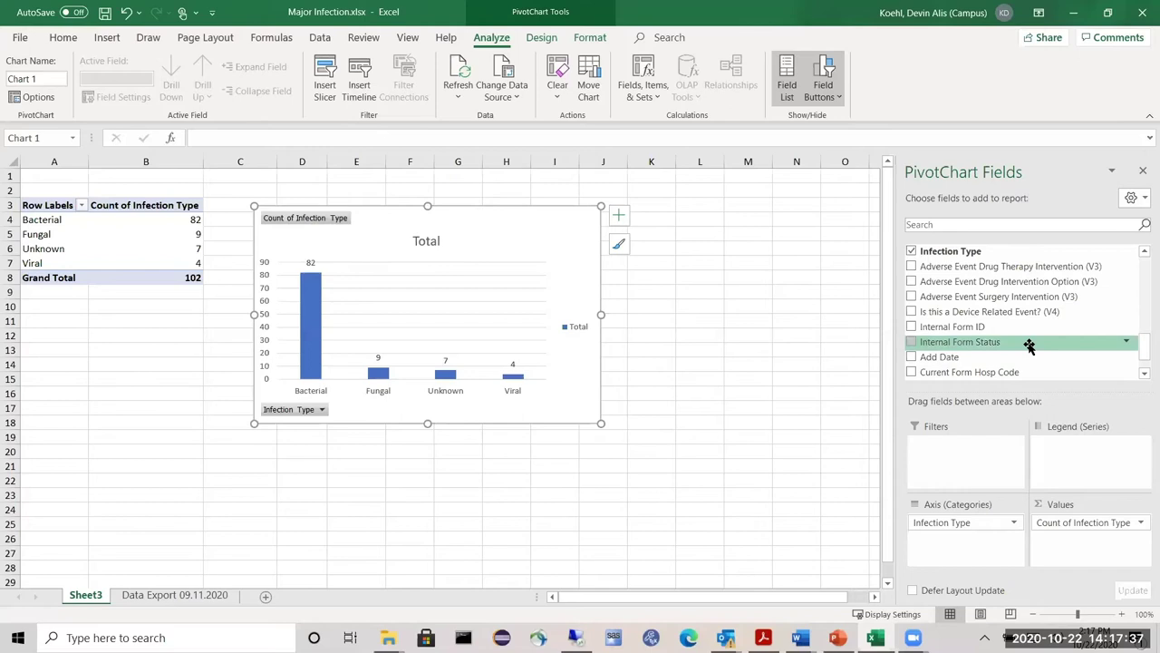
Change the infection type PivotChart to a standard pie chart.
scroll(1028, 336, "up", 3)
left_click(106, 38)
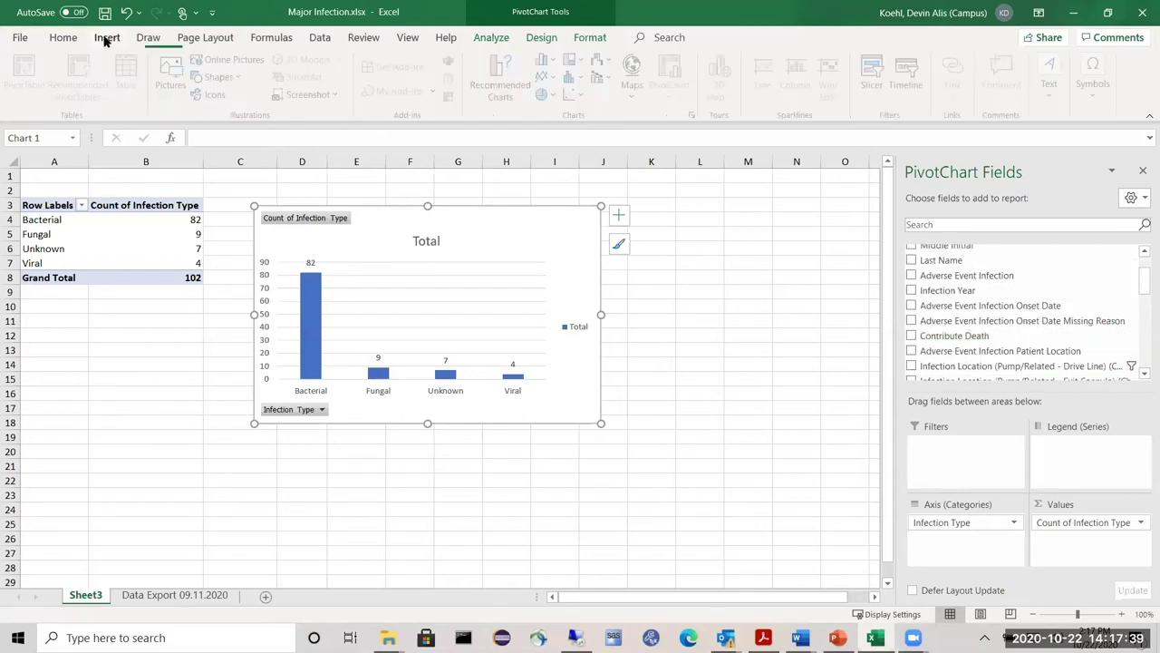
left_click(497, 79)
left_click(385, 208)
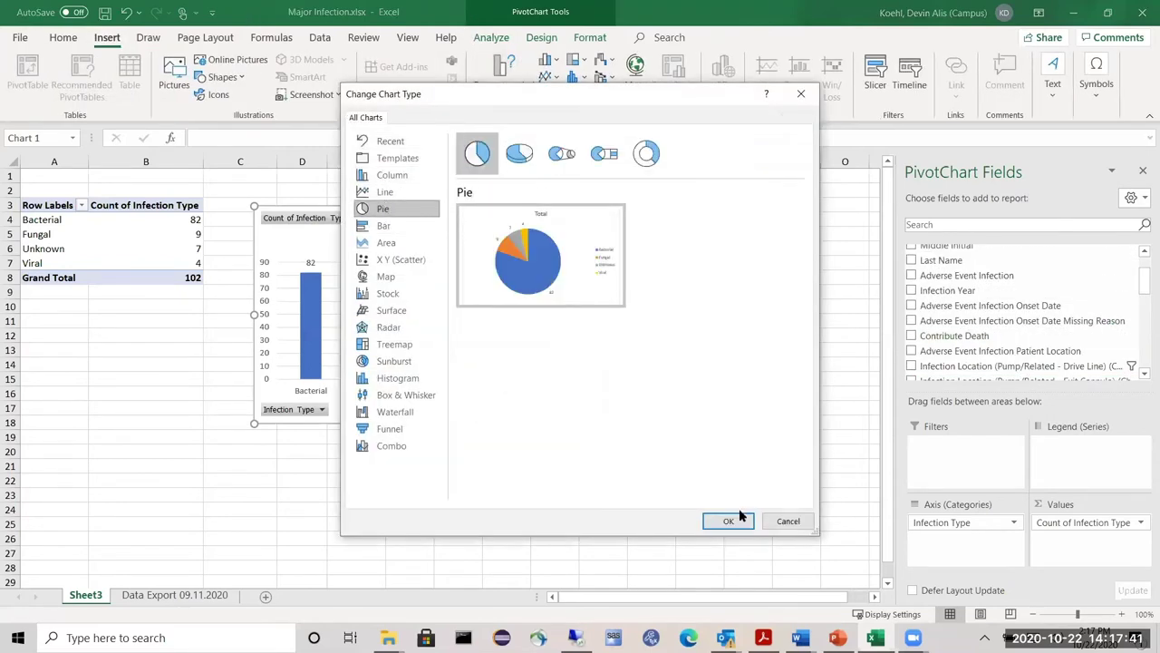
left_click(731, 520)
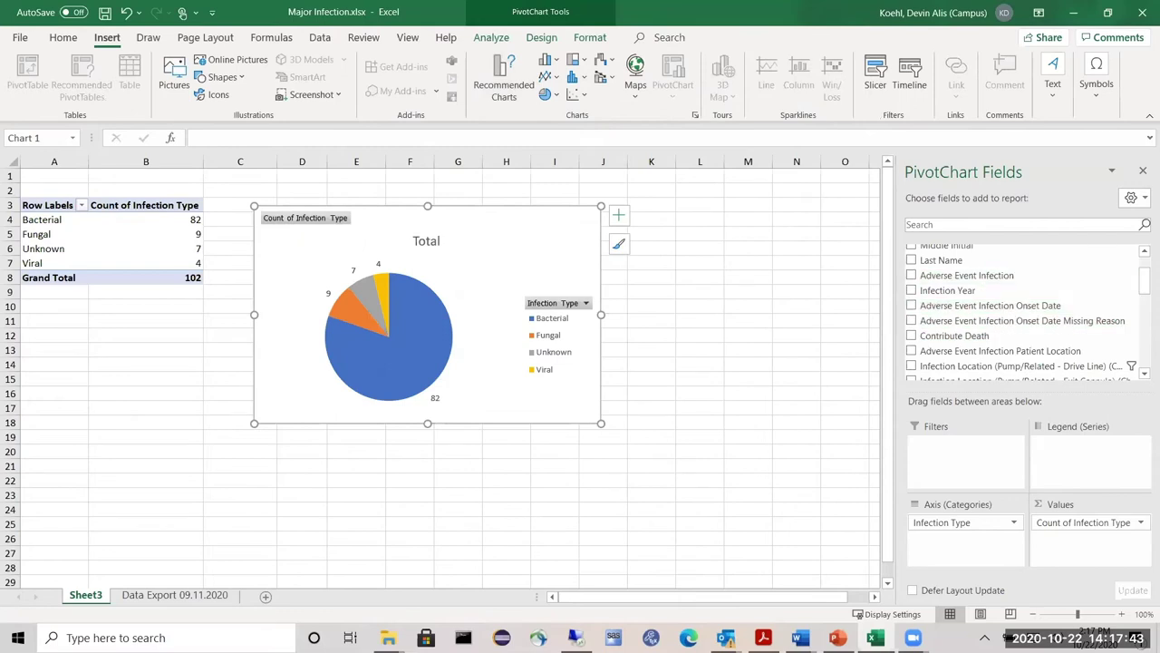
Add Infection Year as a report filter and limit the pie chart to 2015.
left_click_drag(949, 293, 967, 459)
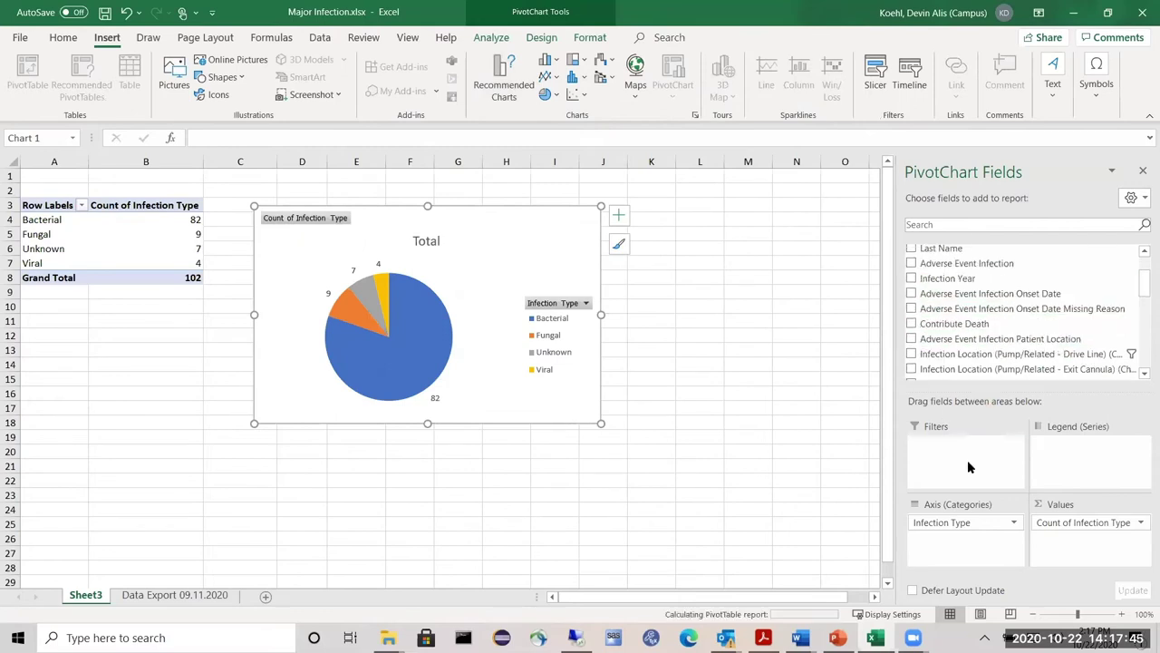
left_click(317, 218)
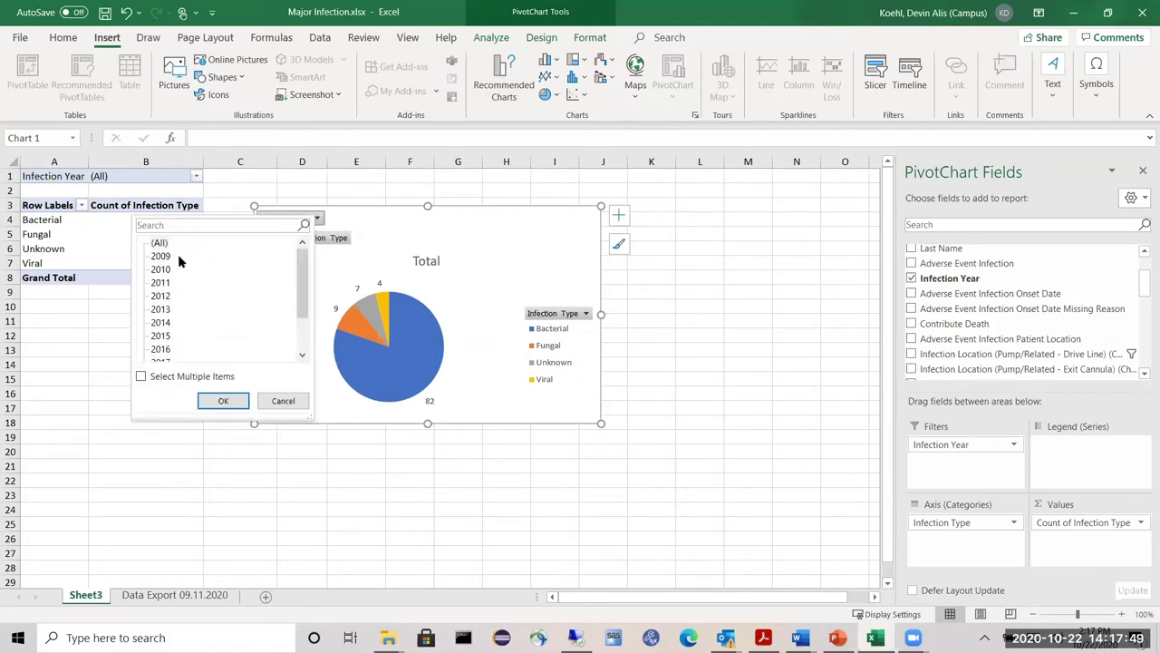
scroll(164, 272, "down", 2)
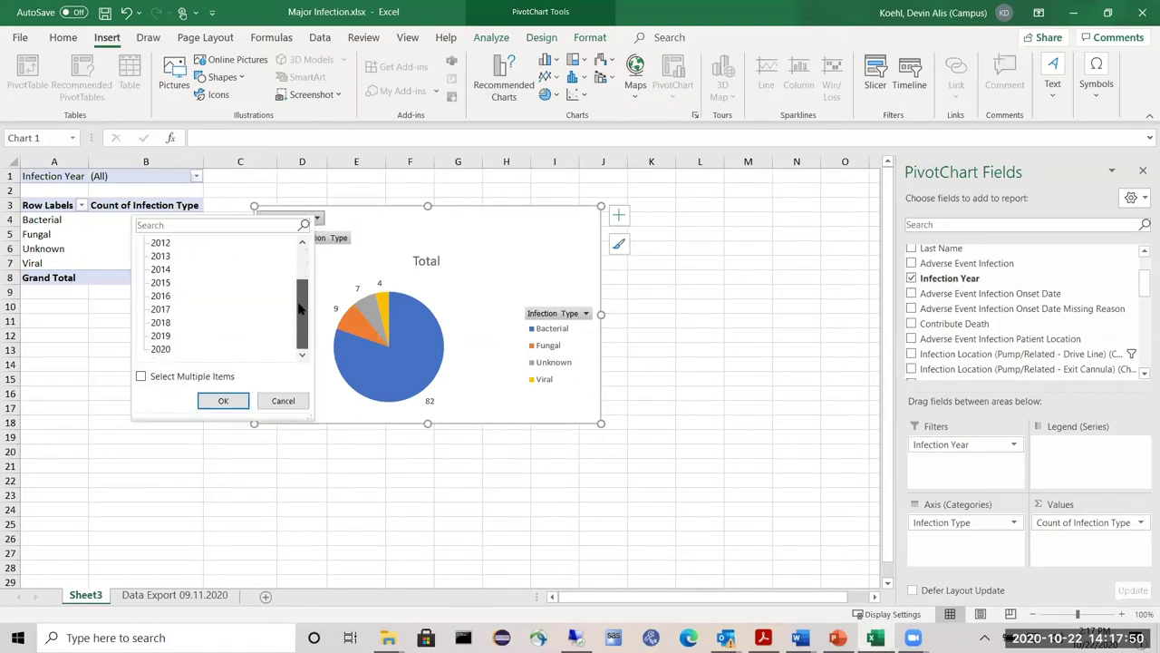
left_click(159, 284)
left_click(227, 405)
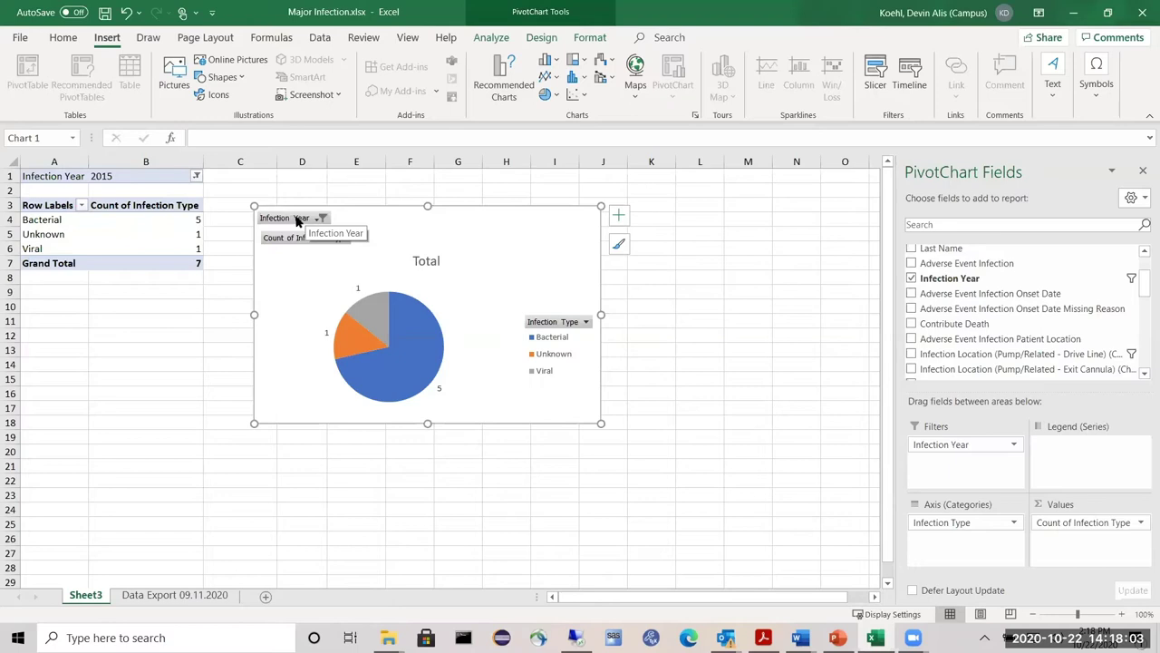
Replace the chart title with "Infection Type for Hospital X" and start a second line reading "Coverage:".
left_click(418, 260)
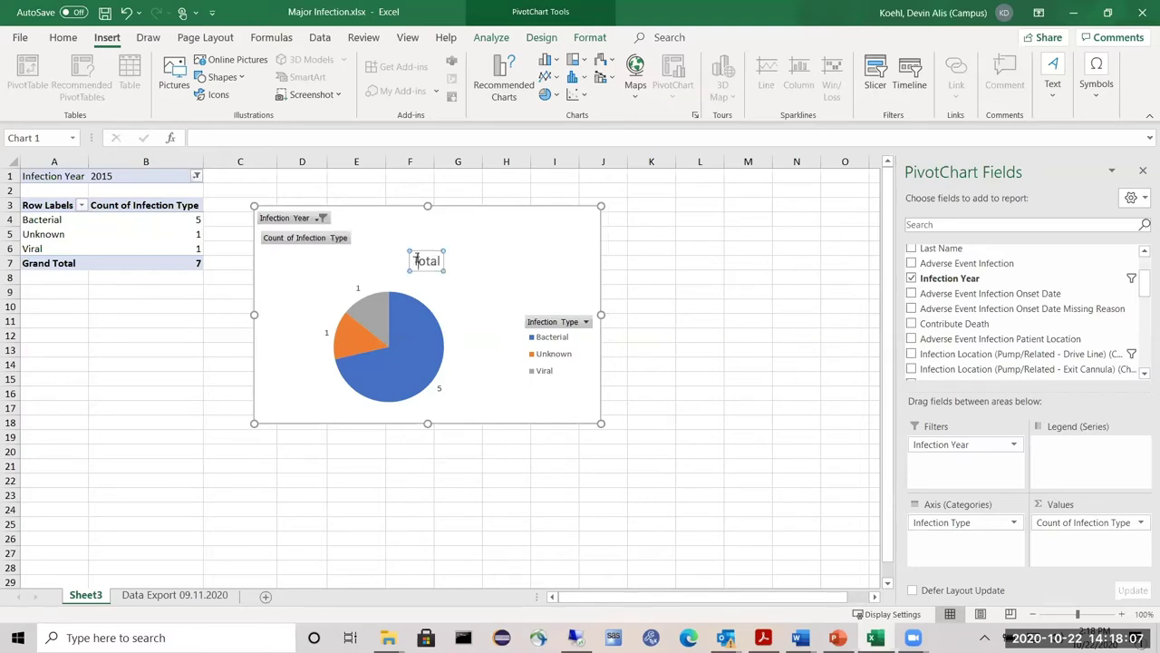
left_click_drag(414, 260, 441, 264)
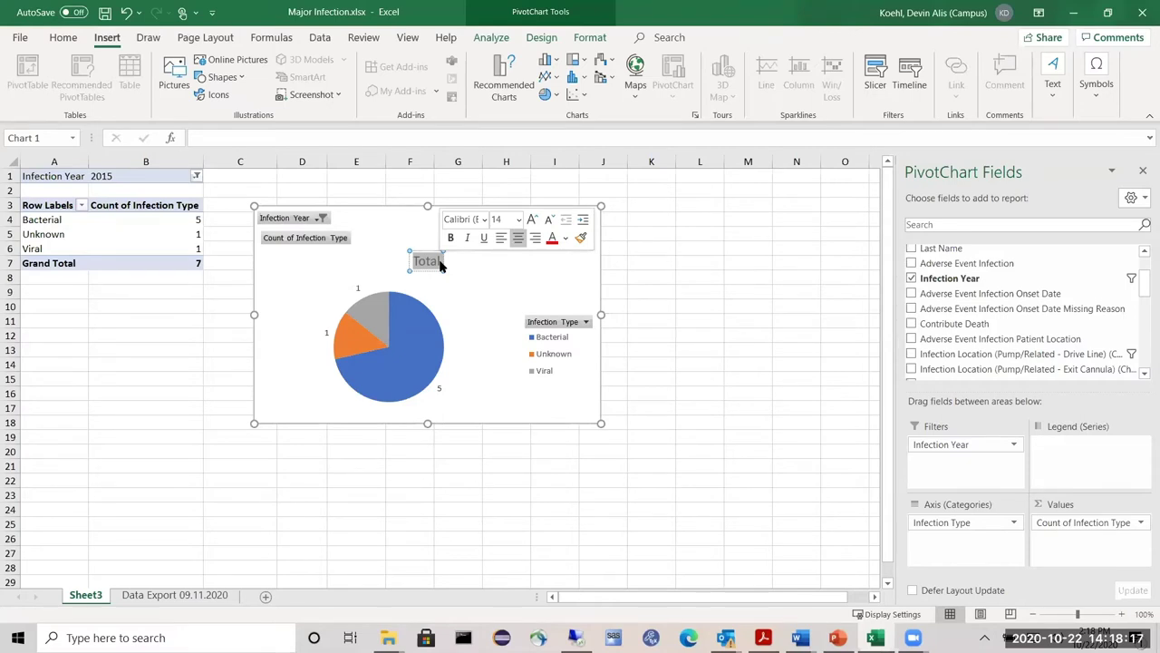
type("Infec")
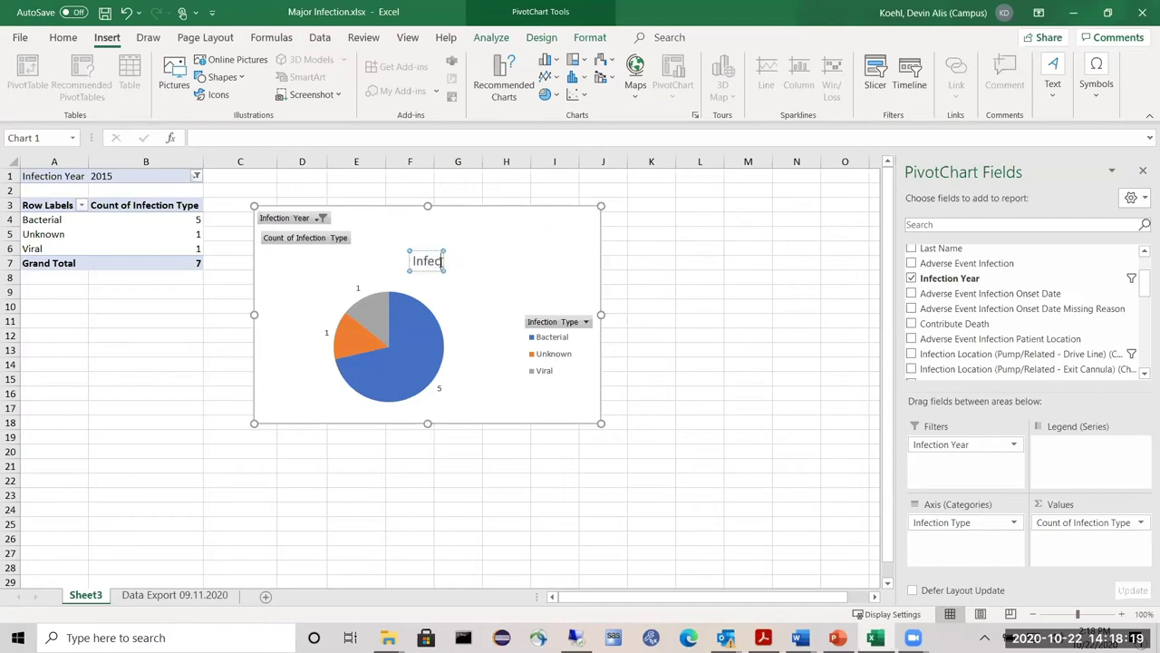
type("tion Type for")
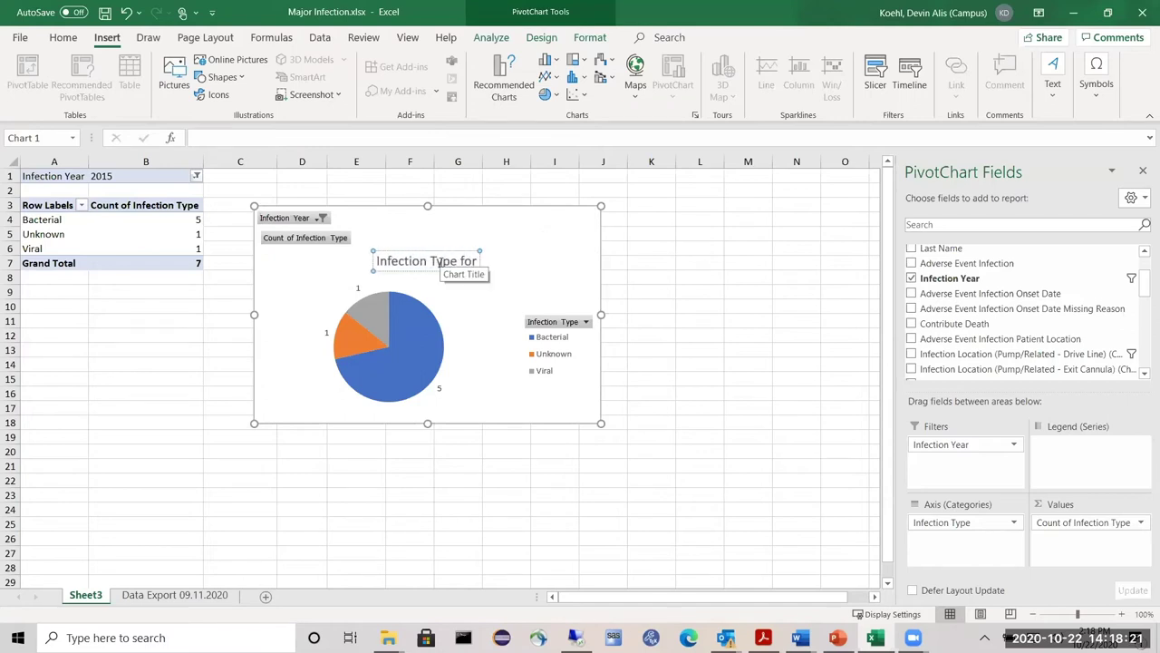
type(" Hospital X")
key("Return")
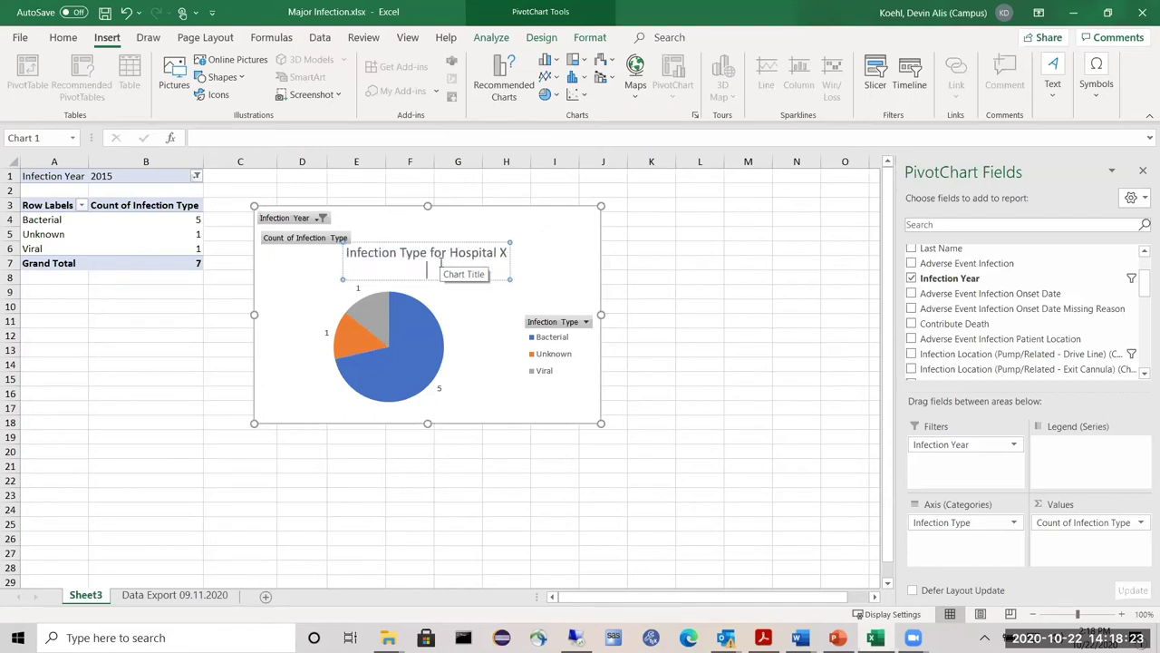
type("Coverage:")
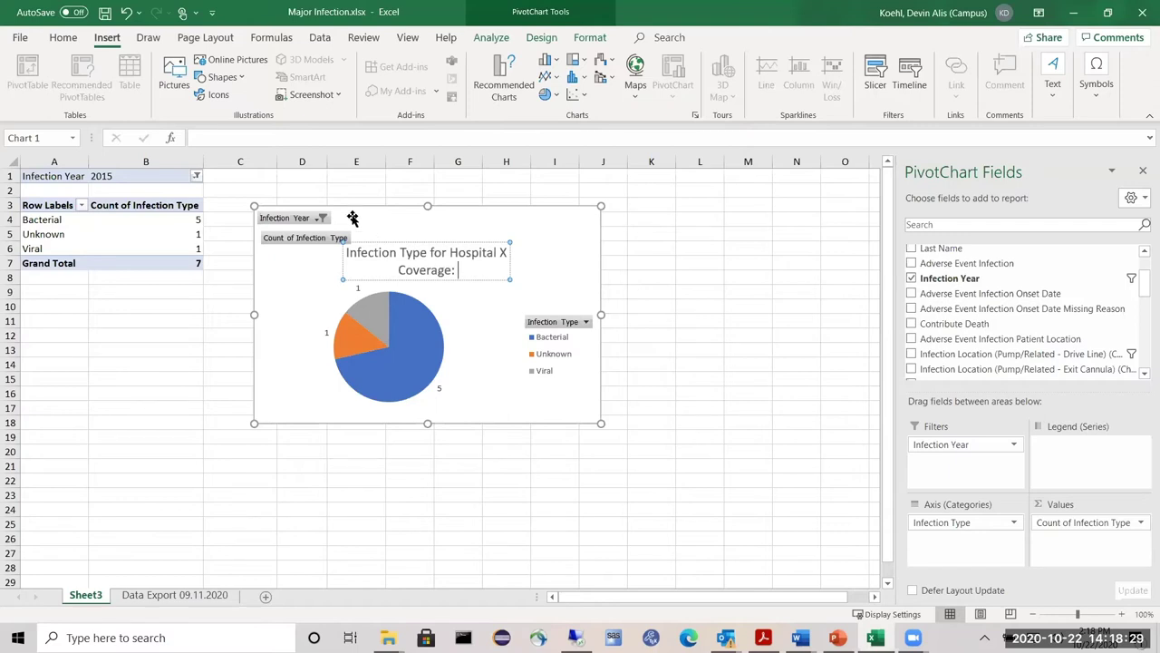
left_click(323, 219)
mouse_move(304, 291)
left_mouse_down()
mouse_move(309, 331)
mouse_move(309, 294)
left_mouse_up()
left_click(290, 404)
Complete the coverage line of the chart title with "X-X" and finish editing the title.
left_click(454, 278)
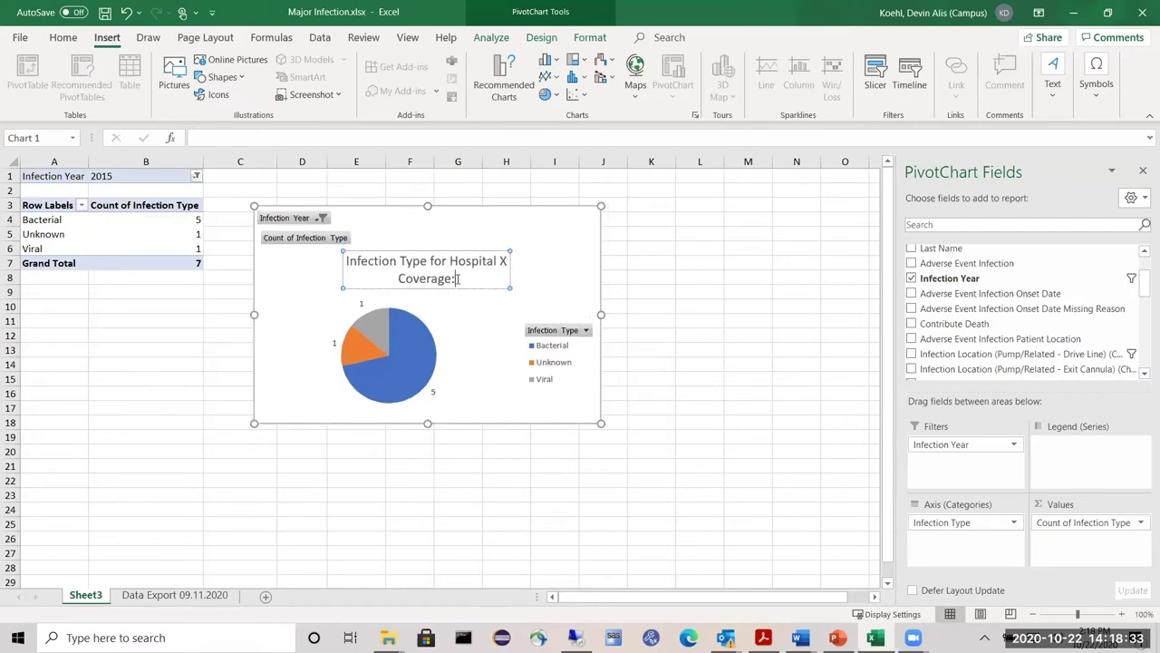
type("X-X")
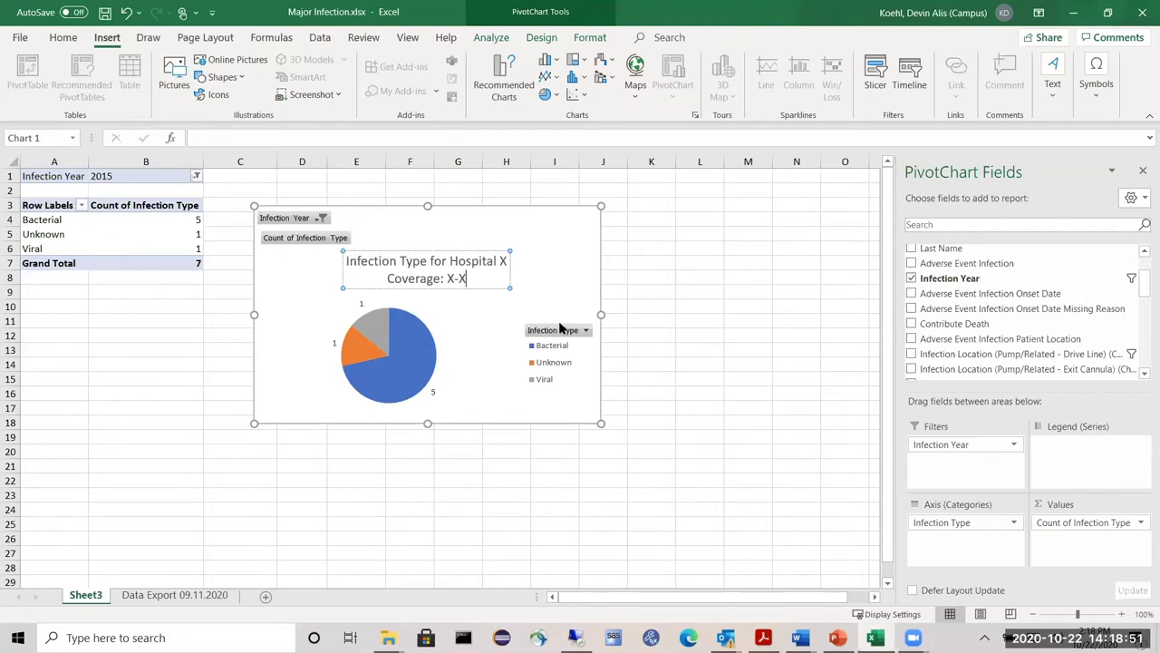
left_click(534, 234)
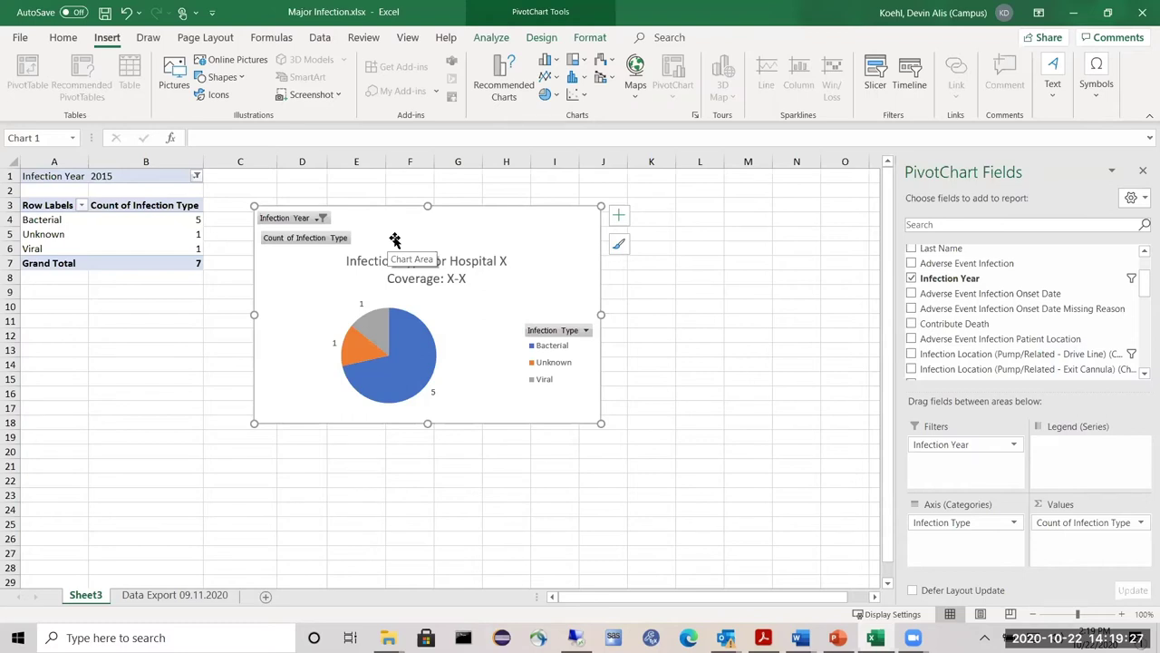
left_click_drag(380, 226, 393, 226)
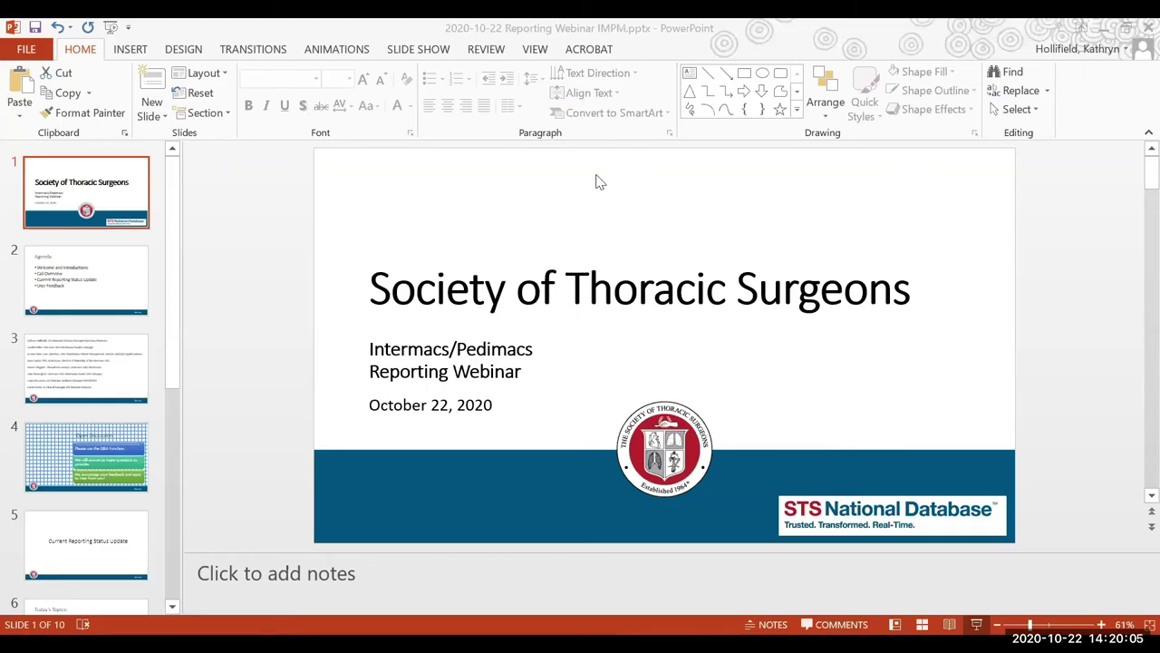
Switch to PowerPoint, maximize the Kaplan Meier Figures presentation and start its slide show.
key("F5")
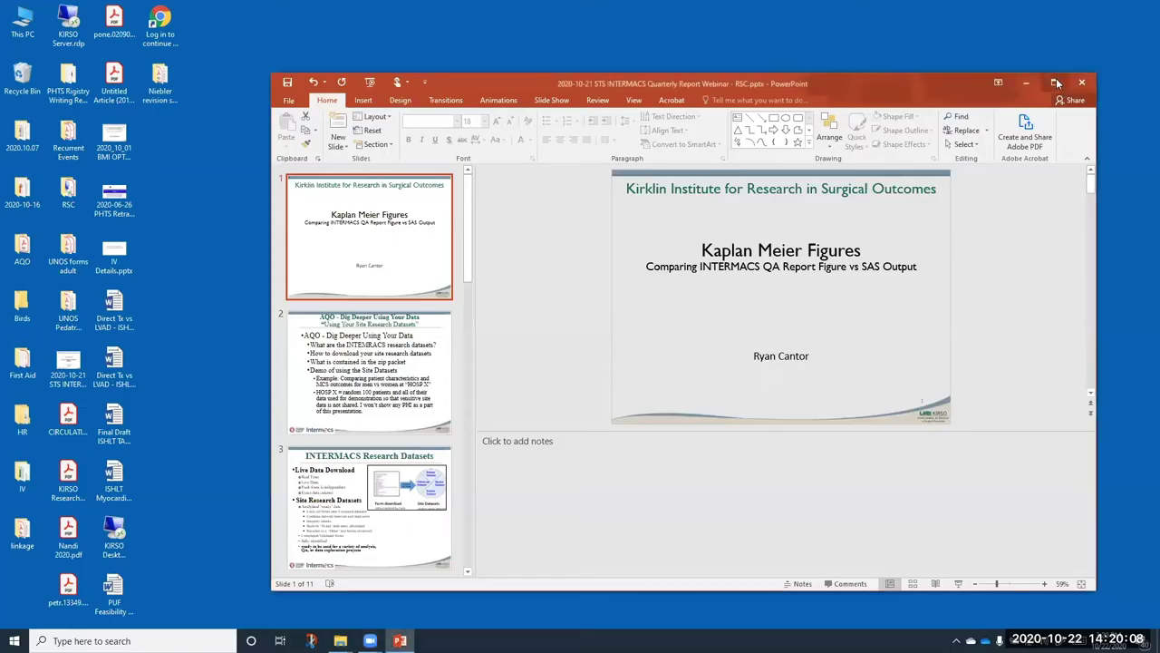
left_click(1056, 78)
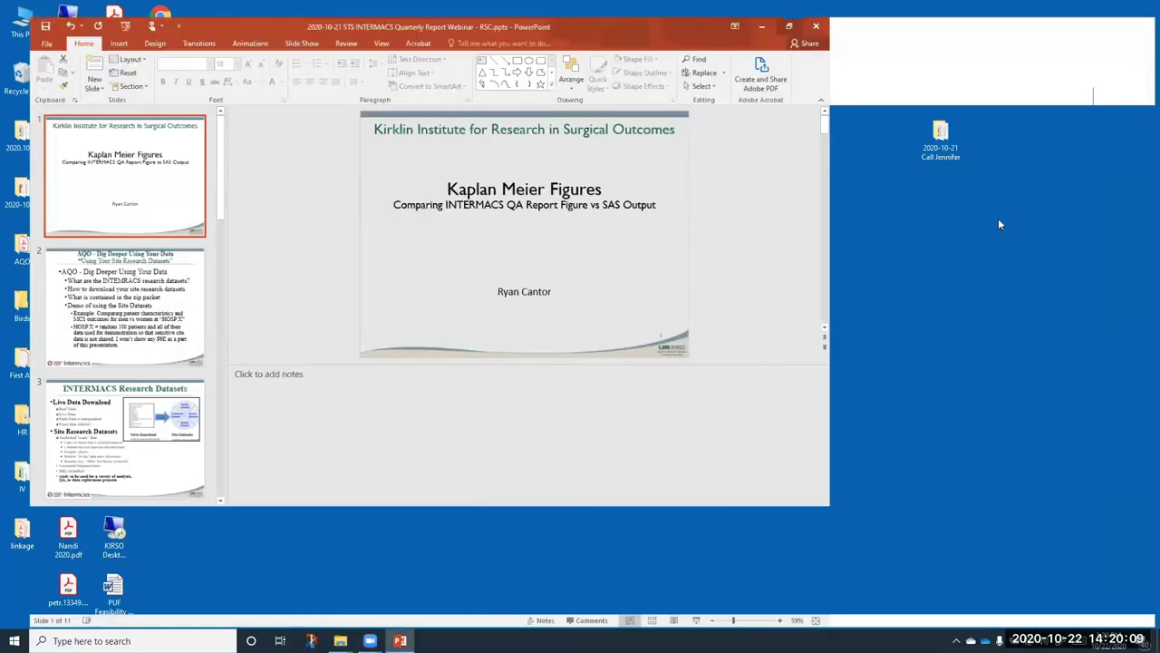
left_click(1029, 622)
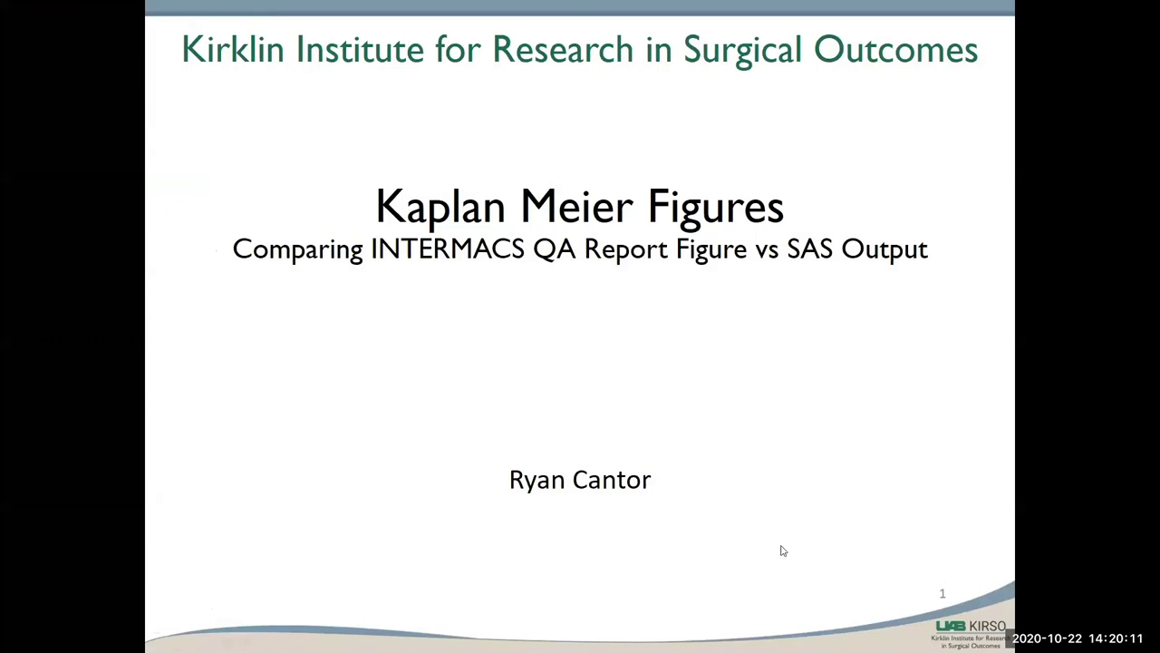